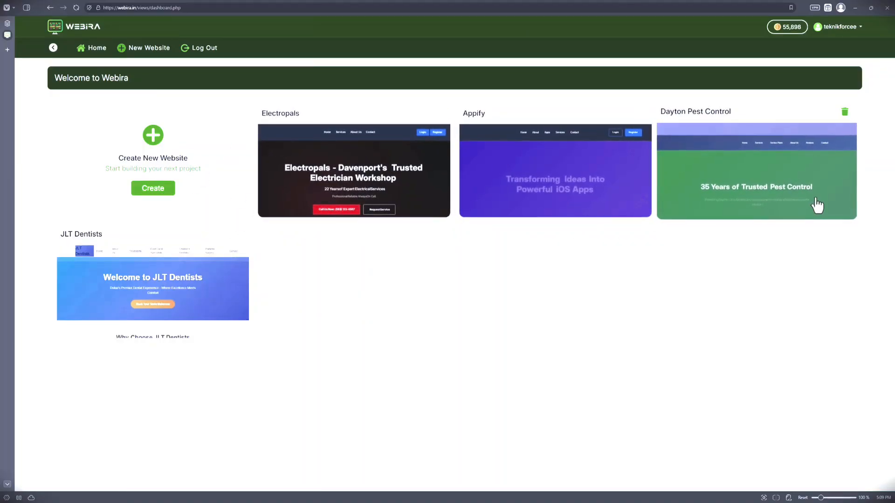
Step: Create a new website project named Wingo Woodworks and describe it as a family-owned custom furniture business in Arlington, Texas
left_click(153, 191)
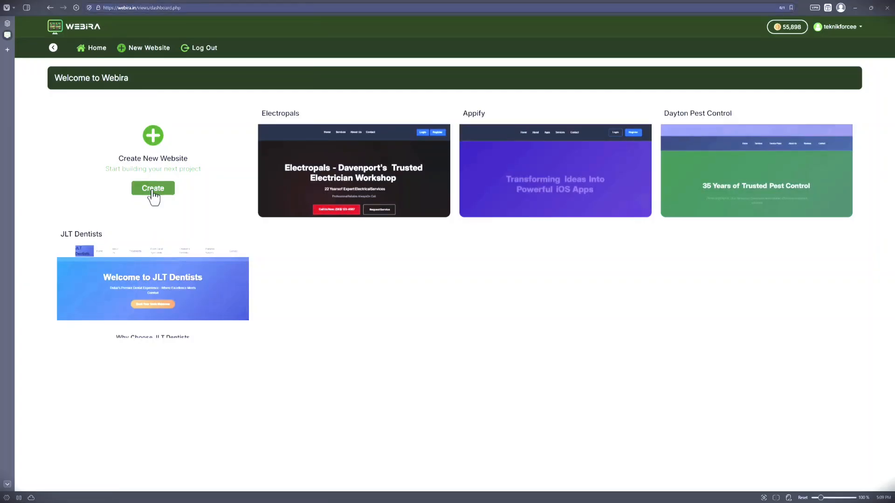
left_click(172, 157)
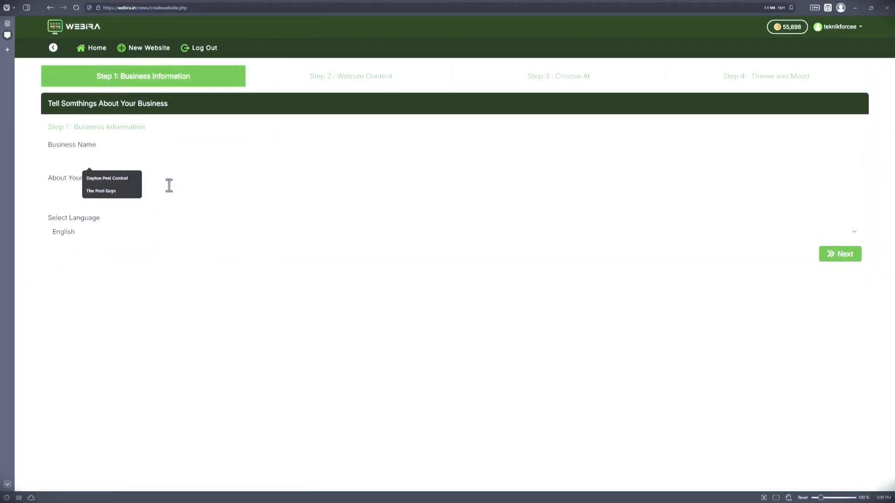
left_click(159, 196)
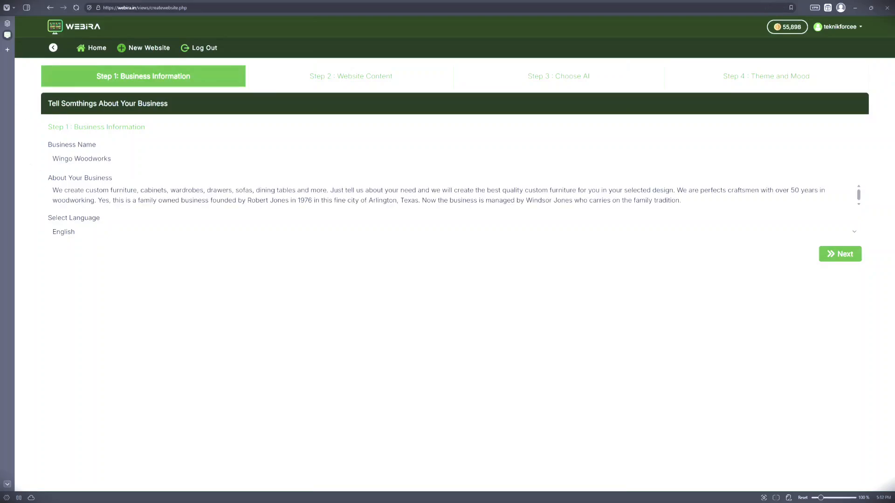
Step: Check the business name and the description's location, products, experience and founding details, and continue to the website pages plan
left_click_drag(114, 158, 40, 170)
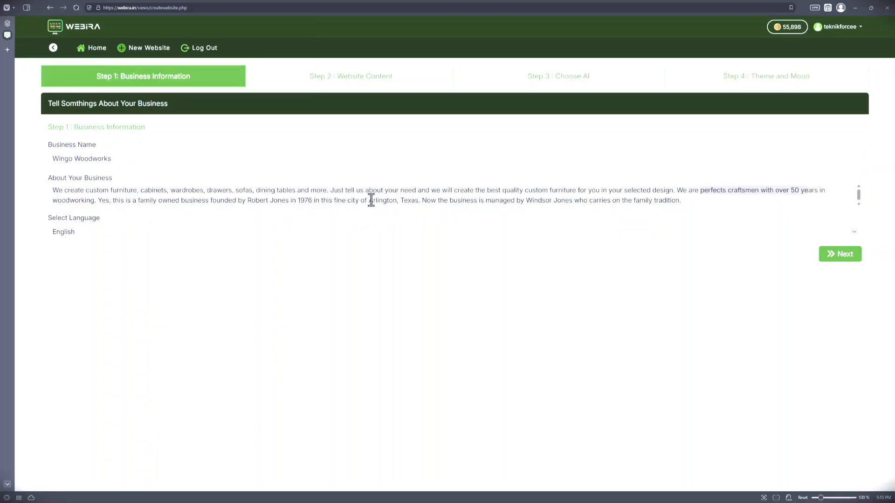
left_click_drag(373, 200, 418, 202)
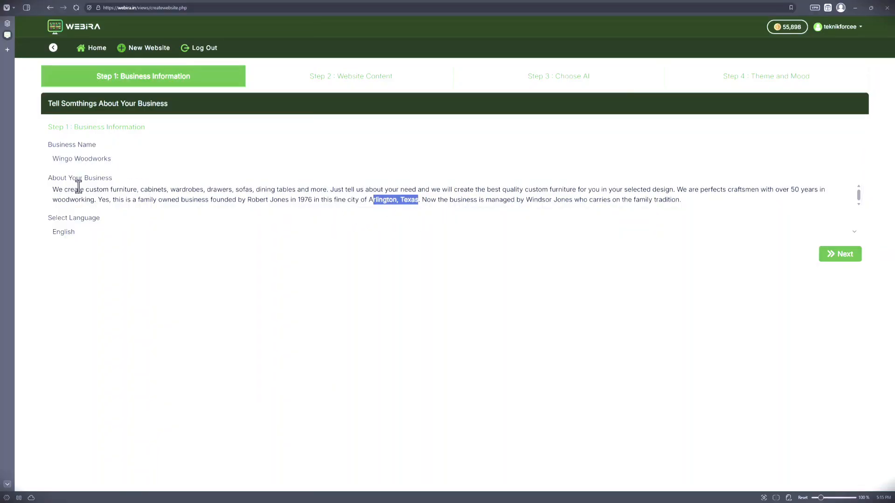
left_click_drag(78, 189, 305, 189)
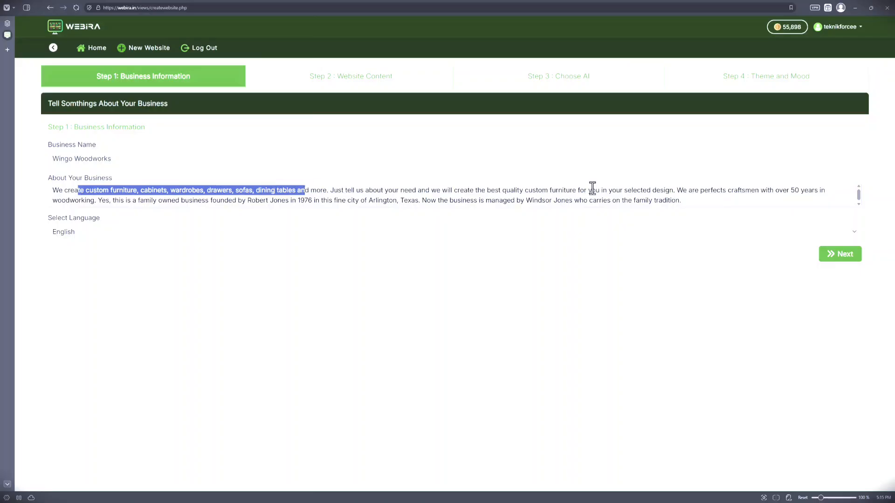
left_click_drag(592, 189, 807, 194)
left_click(806, 192)
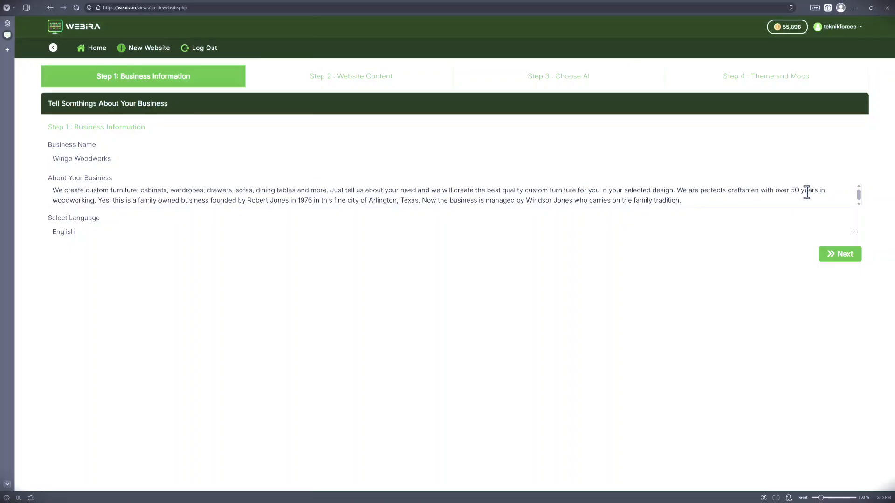
left_click_drag(198, 200, 316, 201)
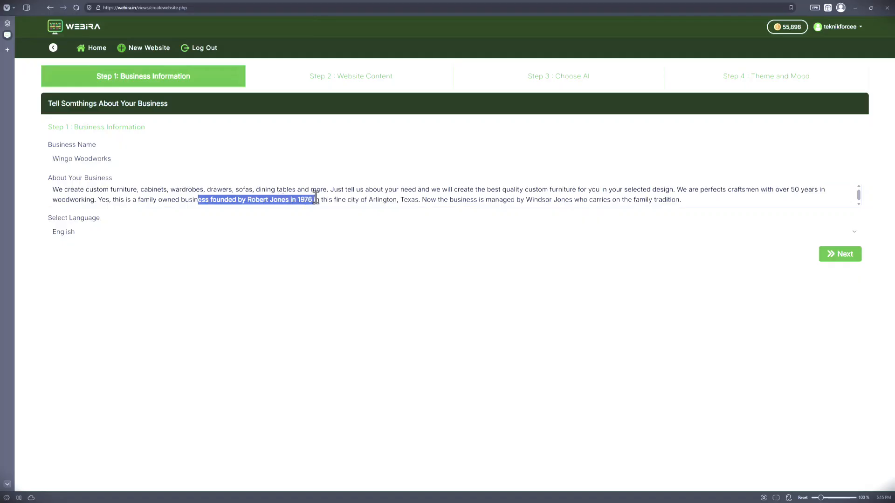
left_click_drag(462, 200, 653, 202)
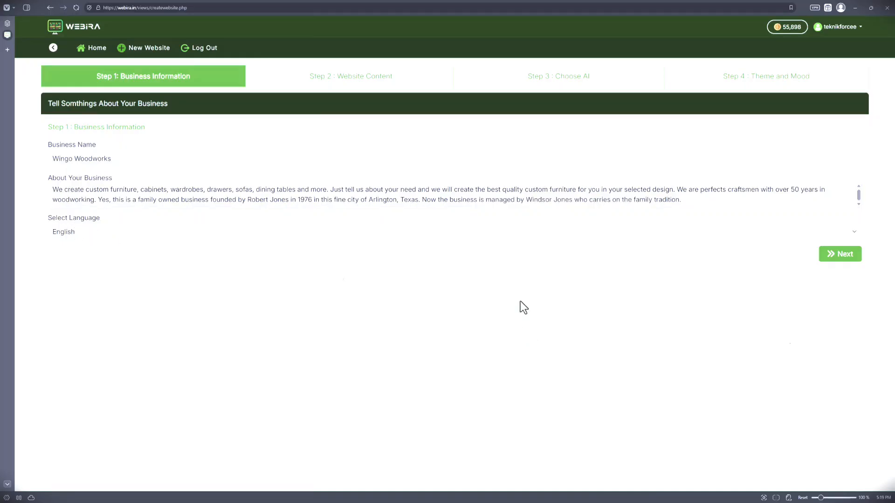
left_click(844, 256)
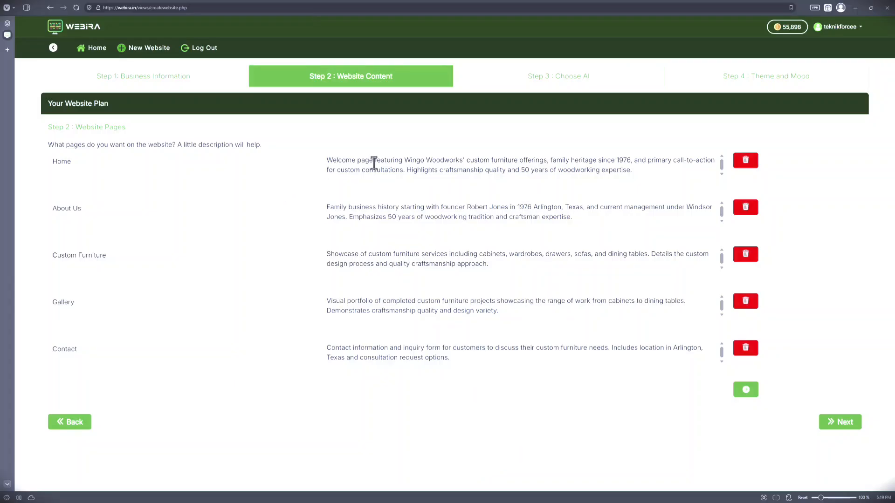
Step: Review the suggested Home, About Us, Custom Furniture, Gallery and Contact pages and their descriptions
left_click_drag(374, 160, 485, 183)
left_click(570, 177)
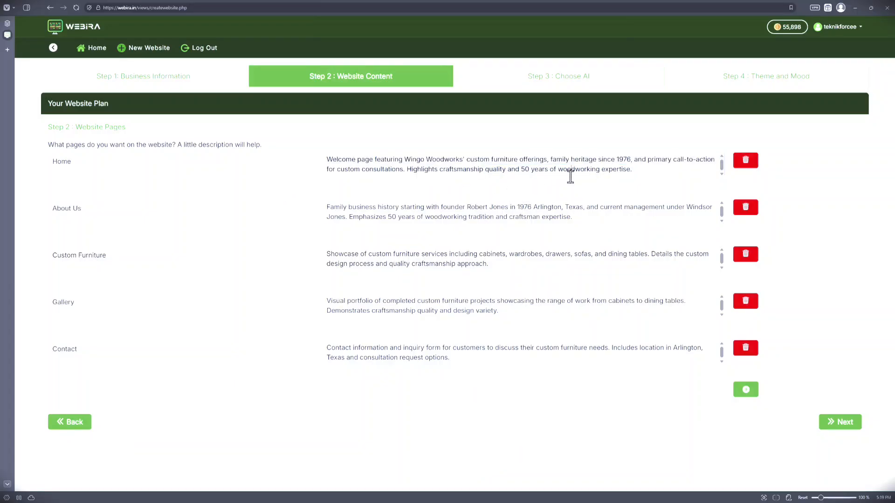
left_click_drag(101, 209, 50, 209)
left_click_drag(122, 258, 38, 250)
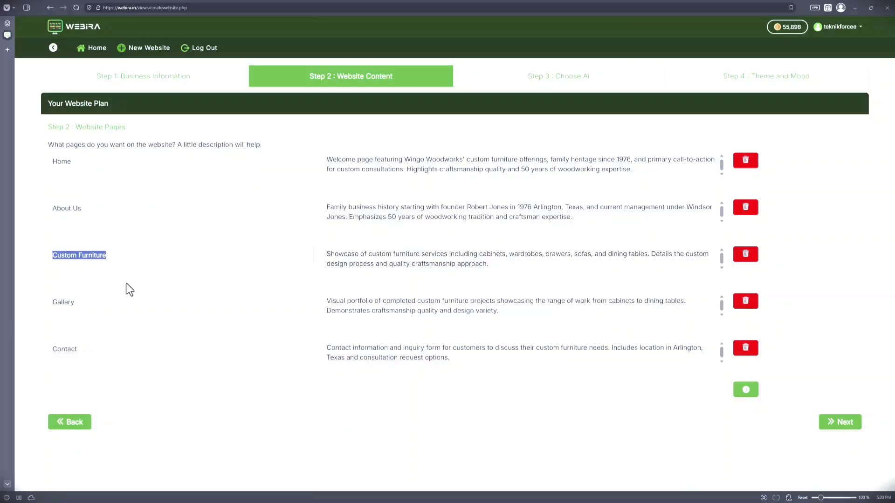
left_click_drag(130, 302, 47, 303)
double_click(78, 350)
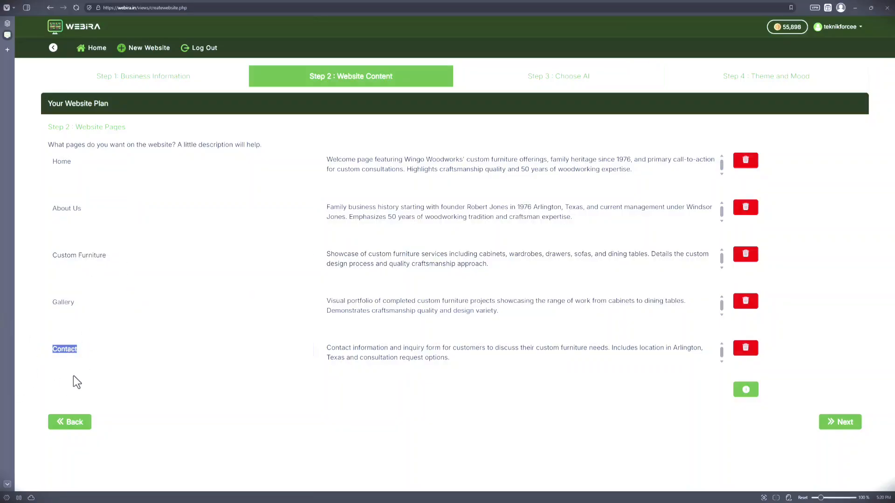
left_click(87, 383)
left_click_drag(509, 307, 306, 306)
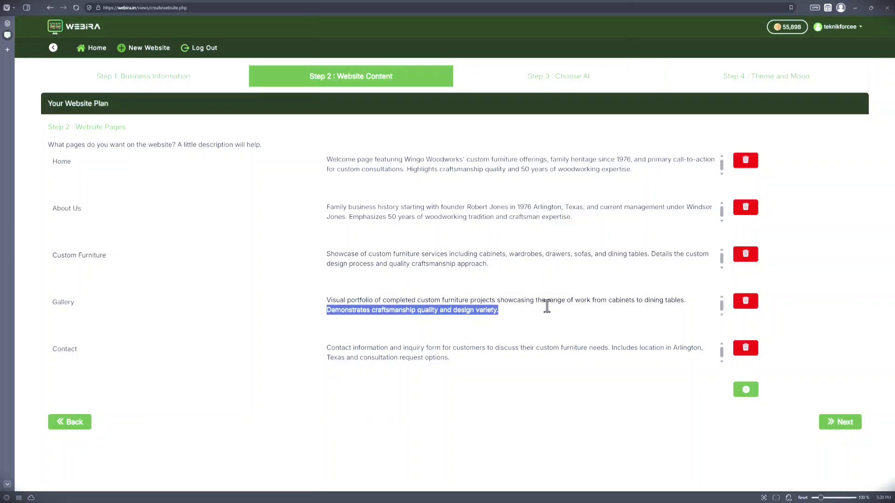
left_click(560, 309)
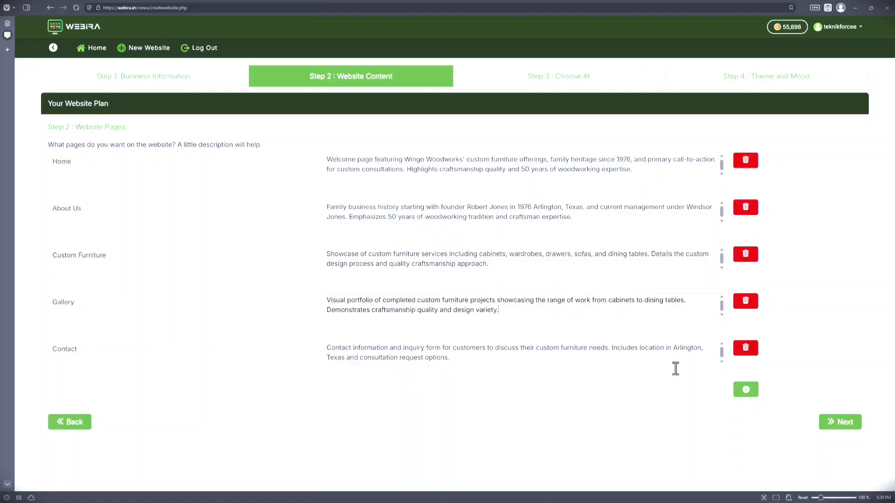
Step: Add an empty page entry to the website plan and delete it again
left_click(742, 394)
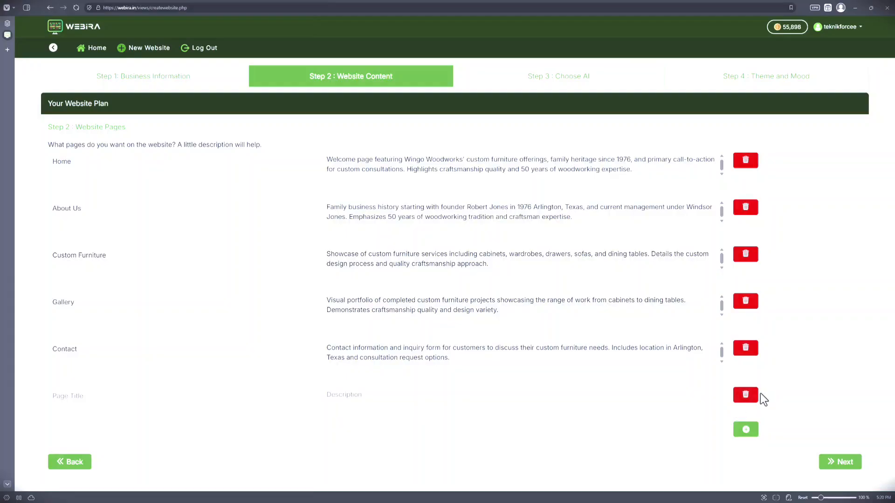
left_click(741, 396)
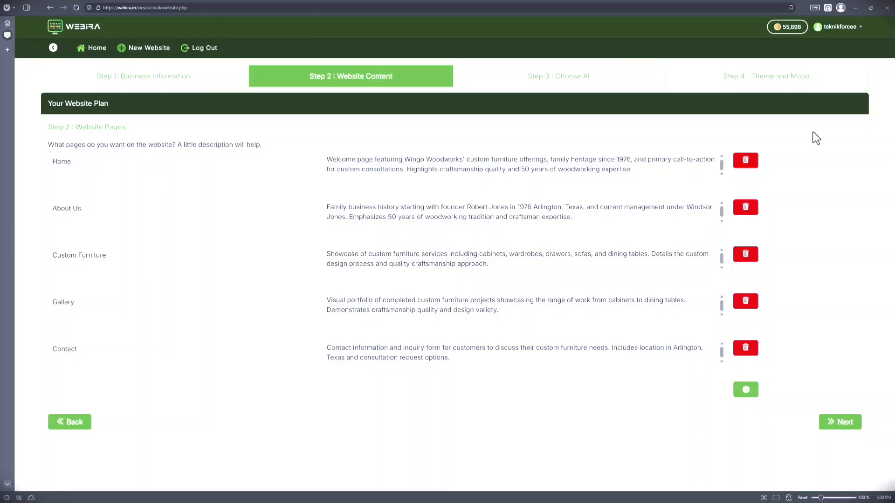
Step: Accept the page plan and choose Claude as the coding AI and Flux as the image AI
left_click(844, 429)
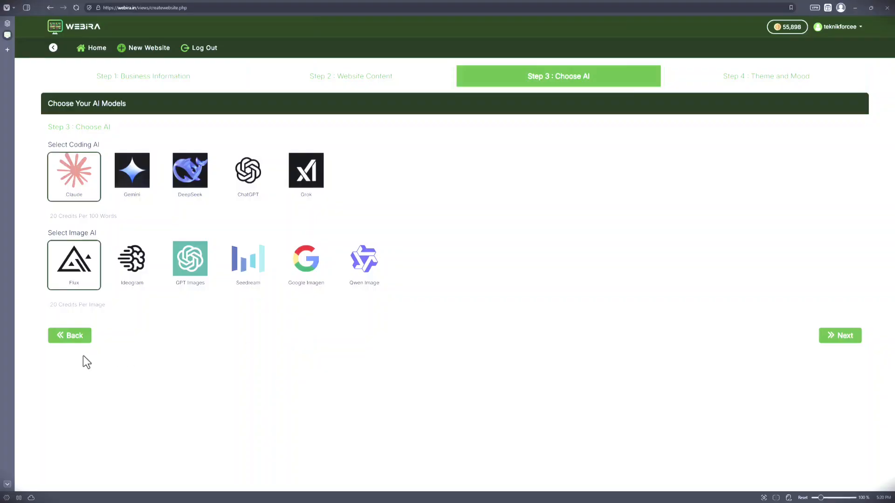
left_click(126, 281)
left_click(191, 282)
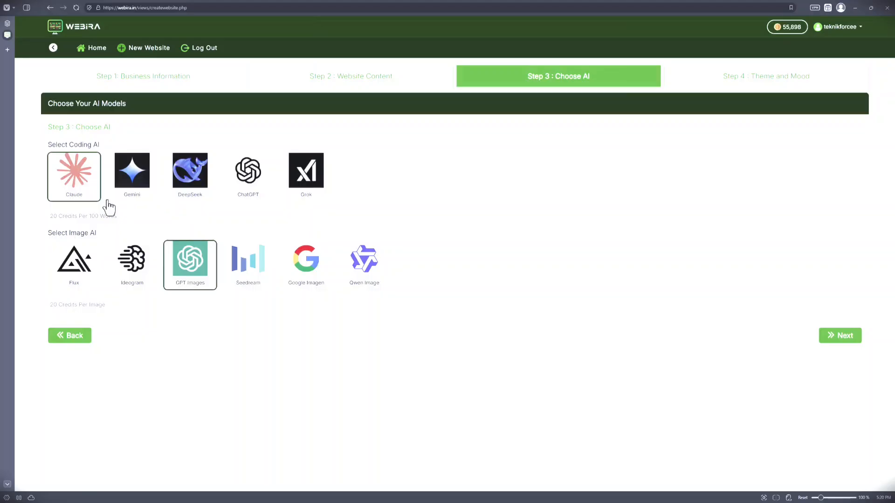
left_click(141, 198)
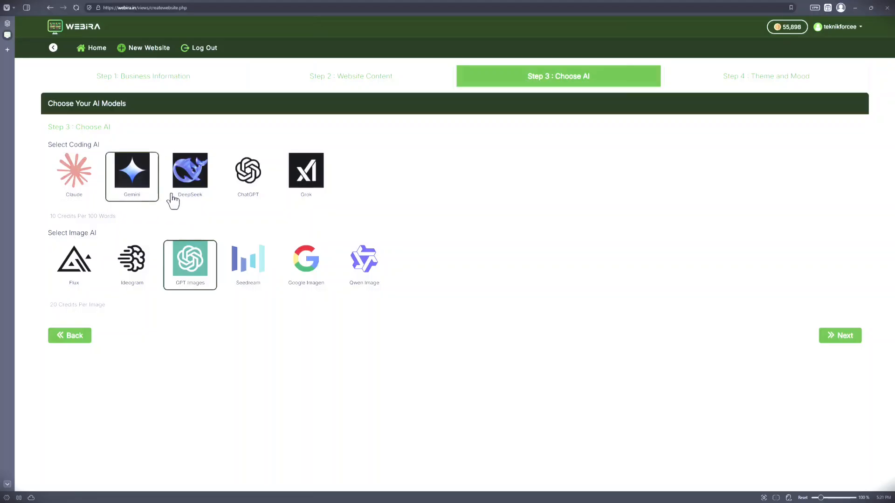
left_click(173, 198)
left_click(90, 191)
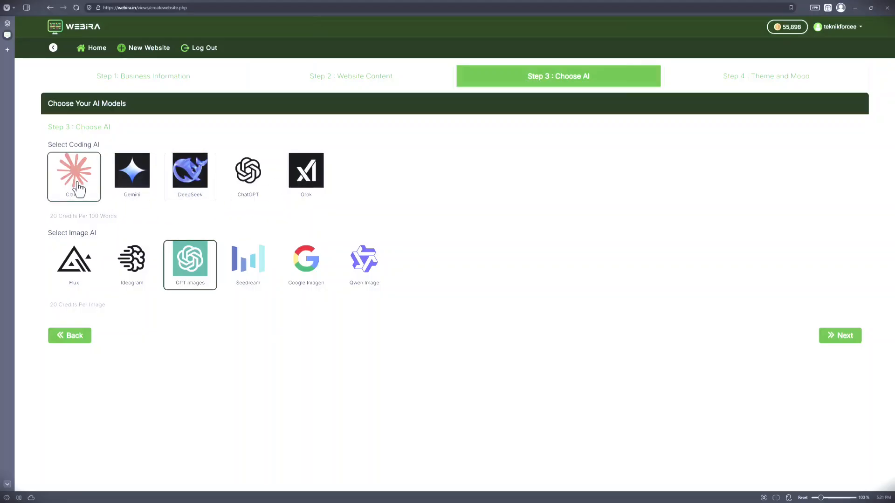
left_click(70, 281)
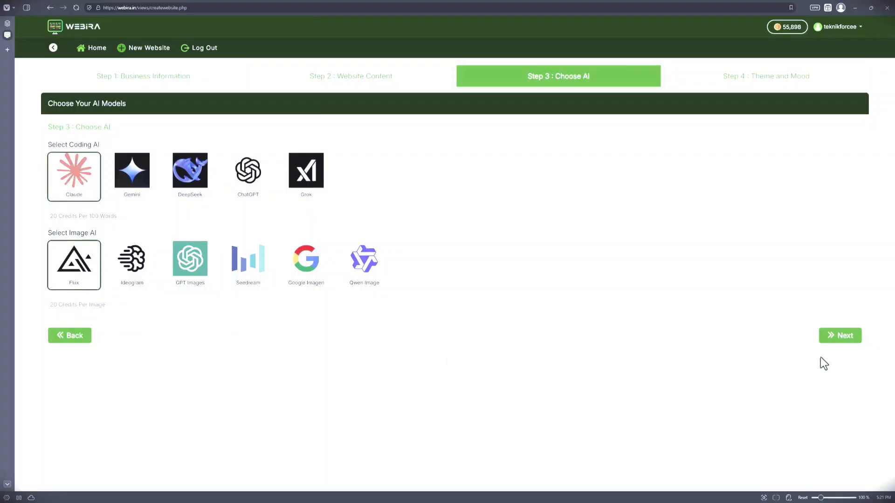
left_click(160, 284)
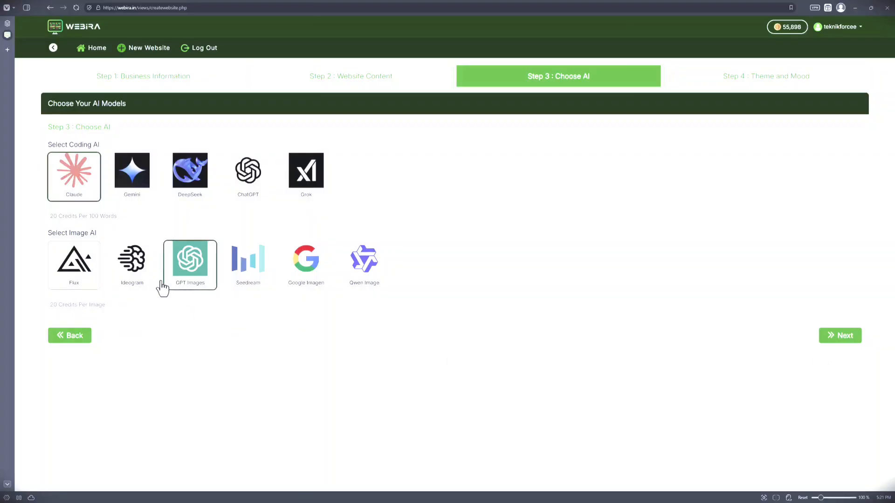
left_click(59, 274)
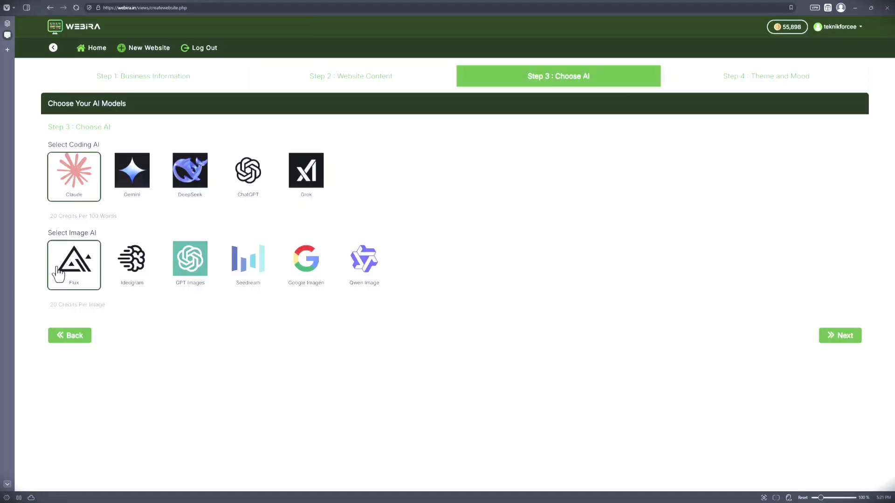
left_click(844, 336)
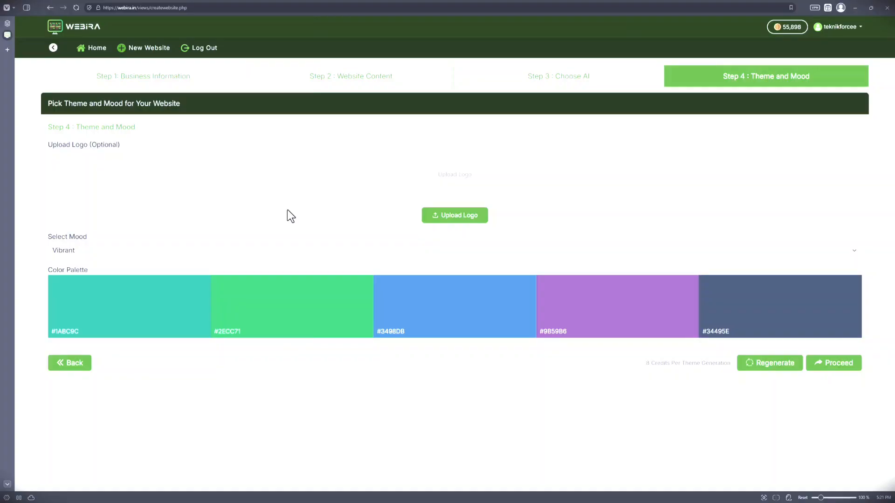
Step: Upload the orange P logo image from the Projects\_Graphics\Publicsoft folder on drive D as the website logo
left_click(438, 217)
scroll(42, 98, "down", 3)
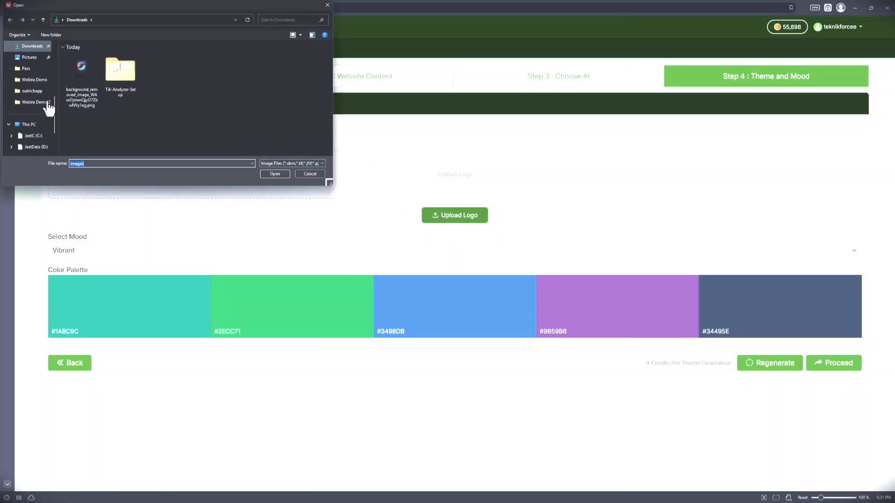
left_click(35, 114)
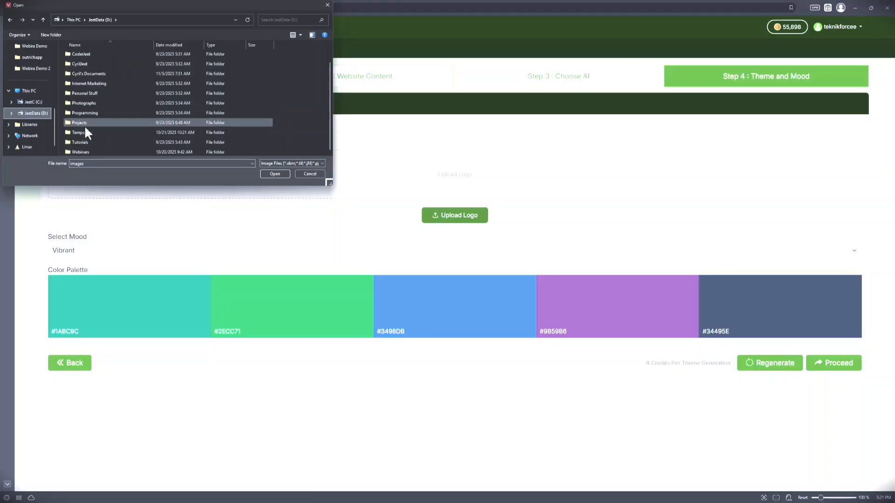
double_click(84, 123)
double_click(82, 76)
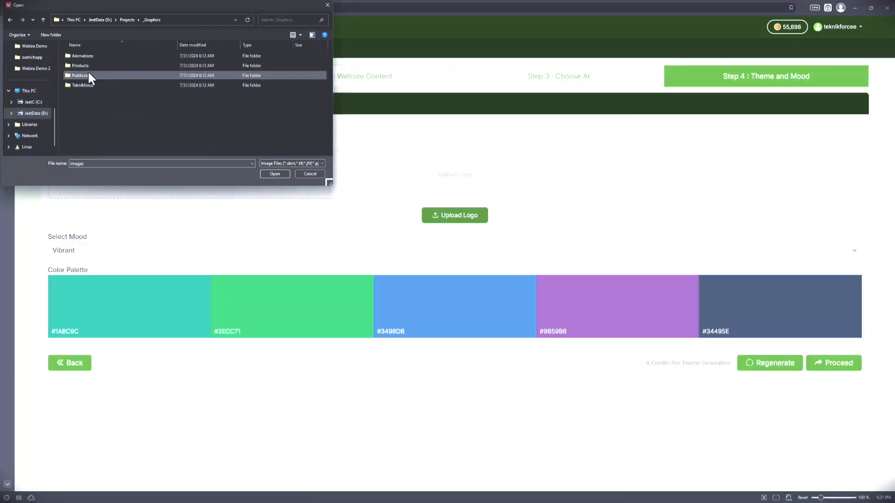
double_click(91, 77)
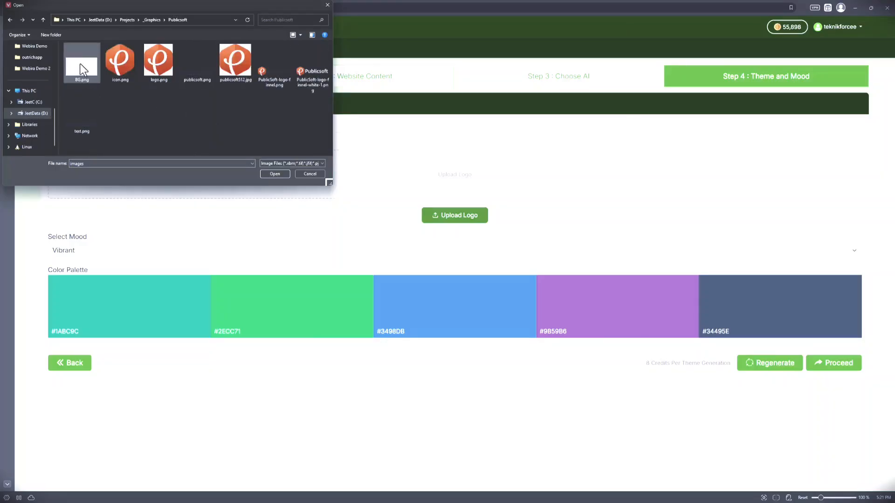
double_click(151, 68)
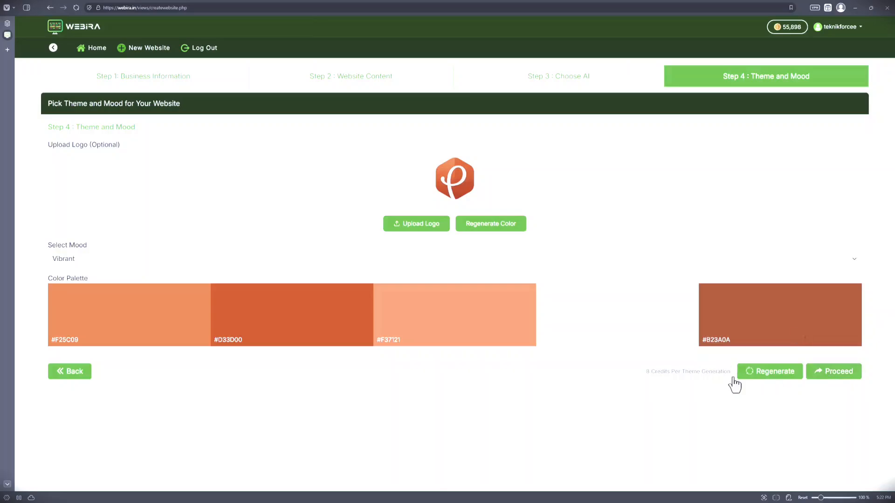
Step: Start generating the website with the Vibrant mood and check the progress of its pages
left_click(844, 379)
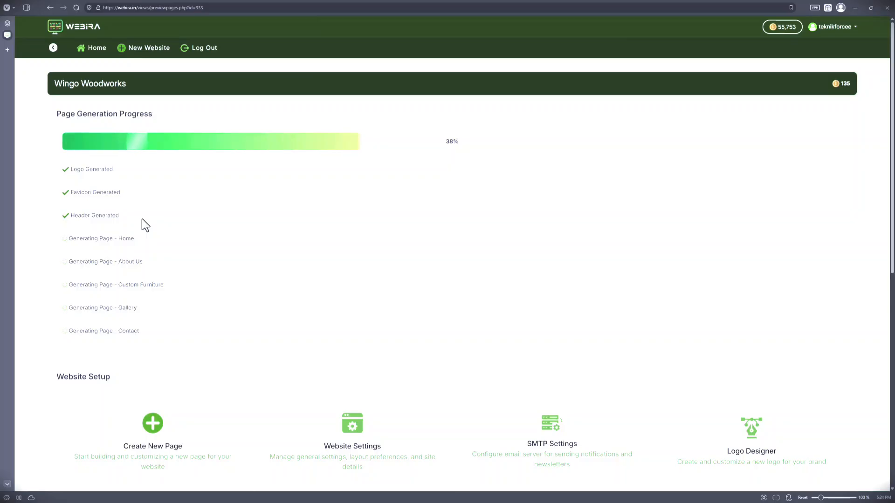
scroll(178, 279, "down", 2)
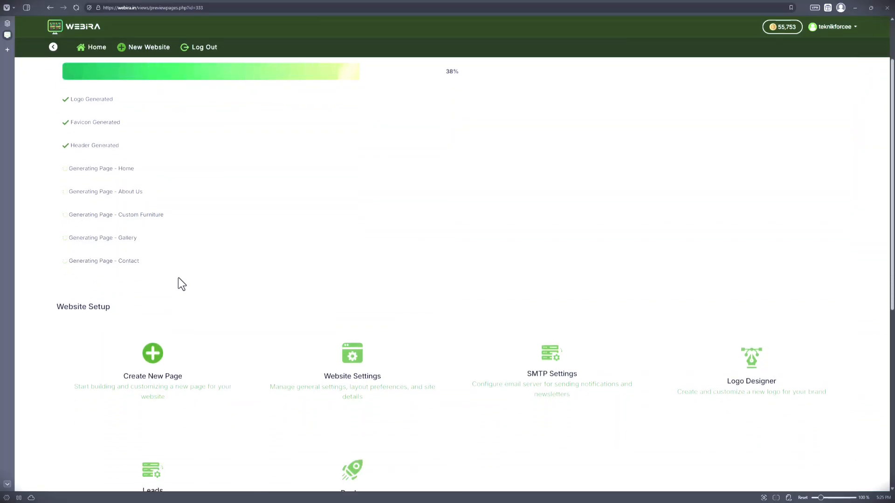
scroll(435, 126, "up", 1)
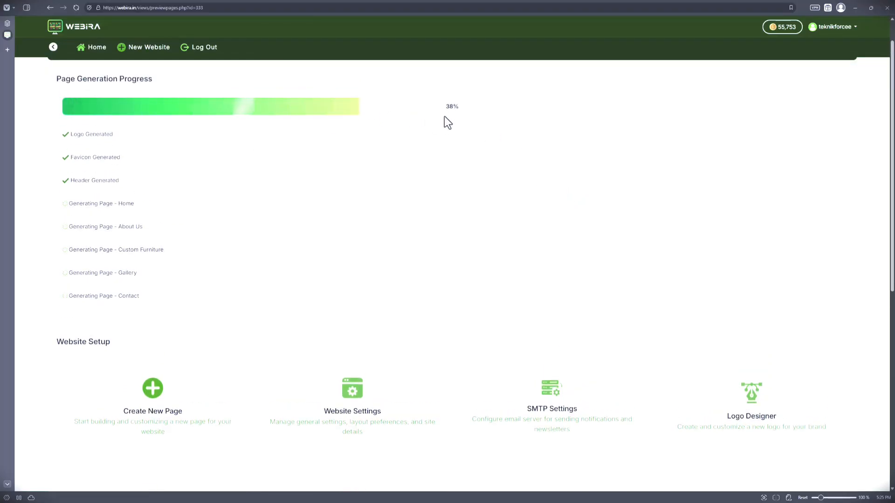
scroll(375, 198, "down", 8)
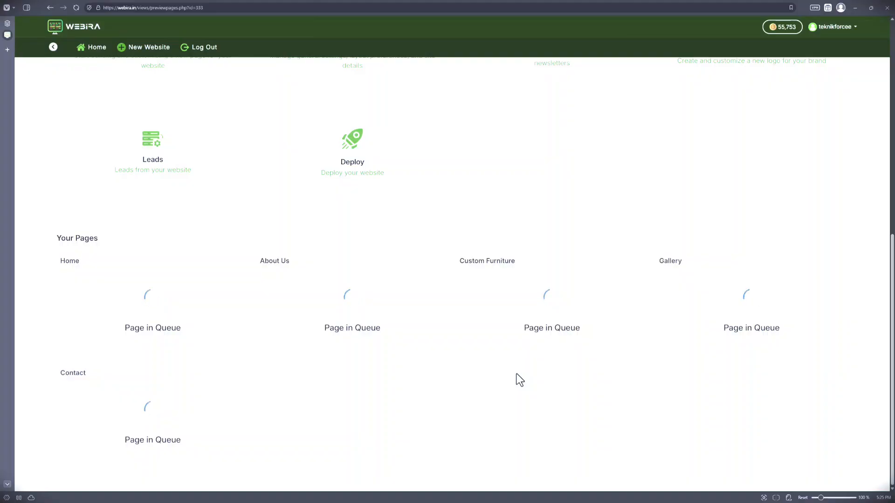
mouse_move(101, 292)
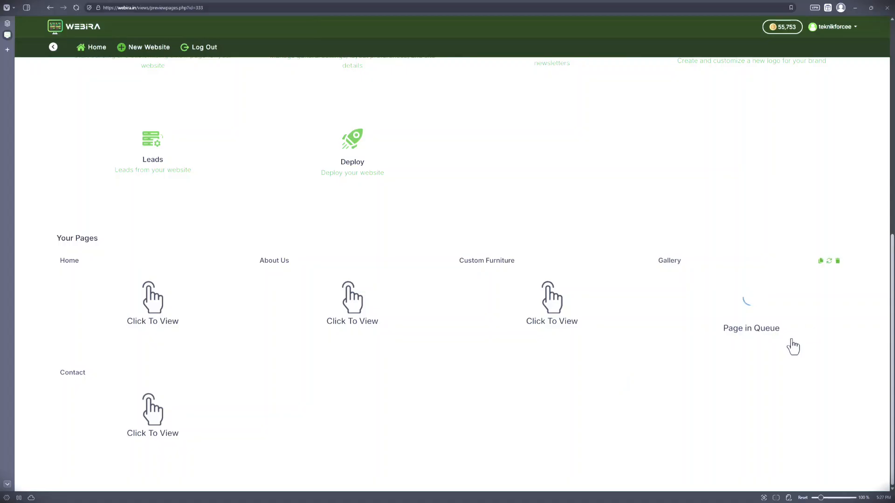
Step: Open the generated Home page in the editor and examine its hero, introduction and Custom Furniture We Create sections
left_click(175, 319)
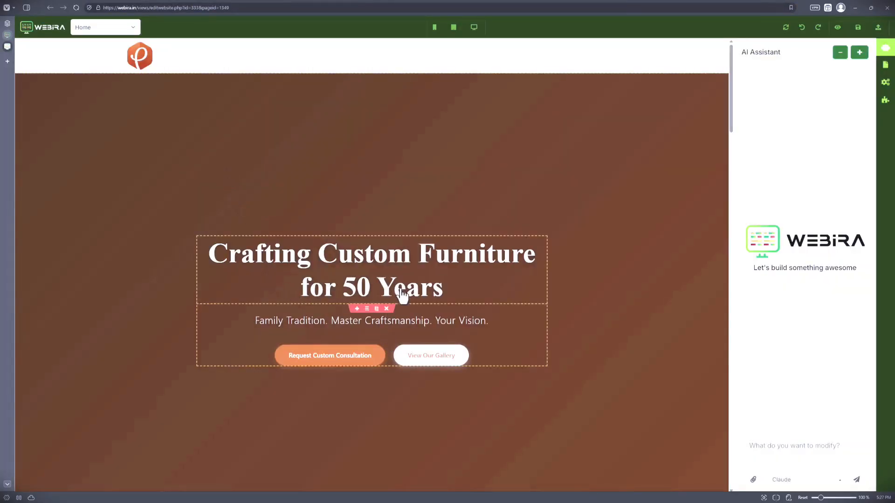
scroll(295, 199, "down", 2)
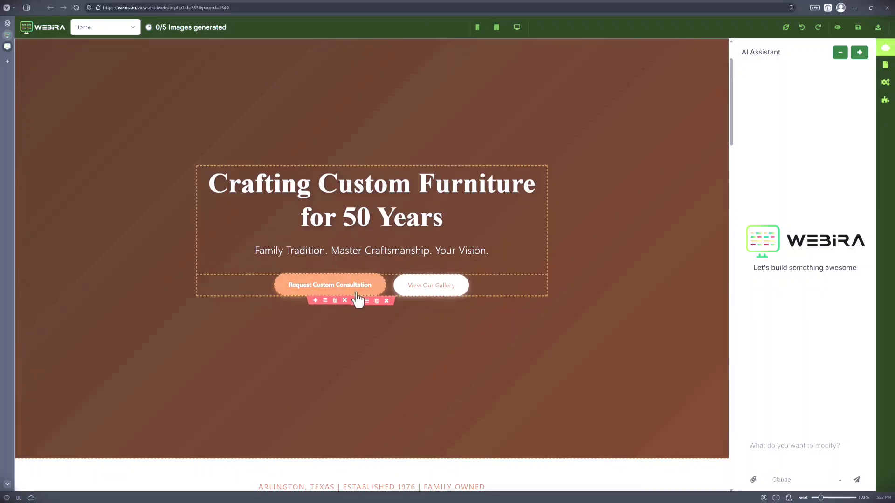
scroll(370, 302, "down", 7)
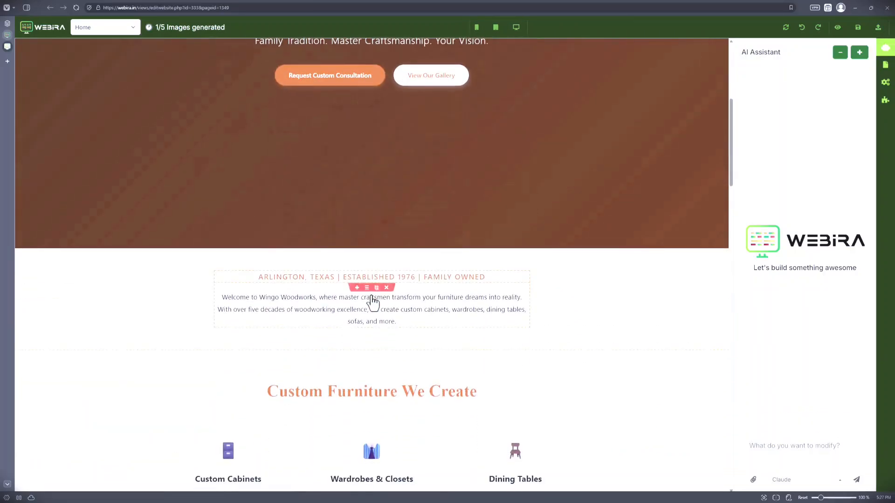
scroll(363, 280, "down", 1)
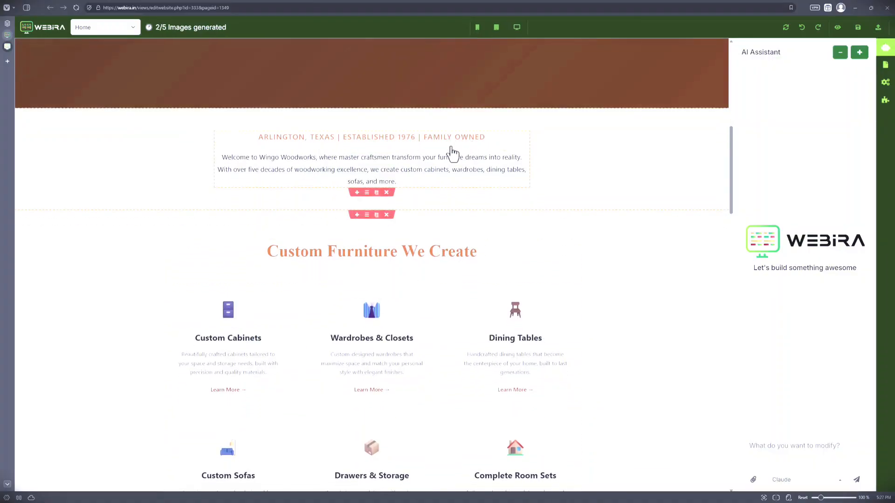
scroll(335, 260, "up", 6)
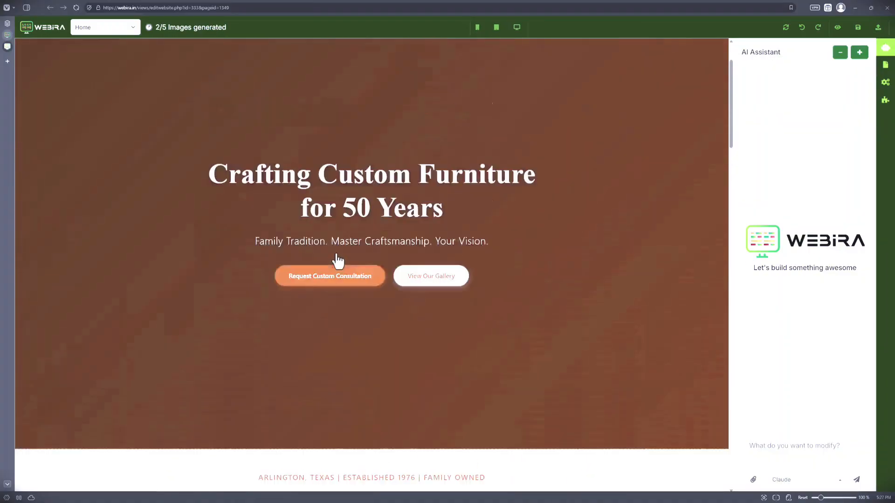
scroll(338, 263, "down", 2)
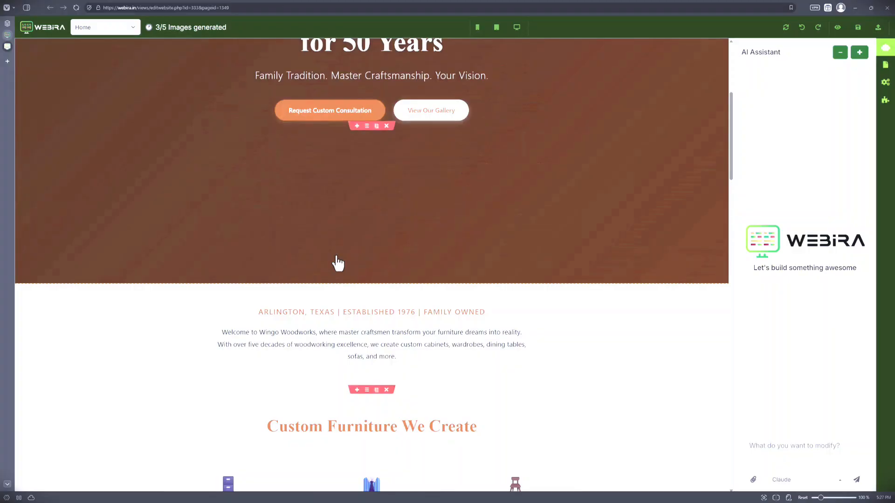
scroll(338, 263, "down", 5)
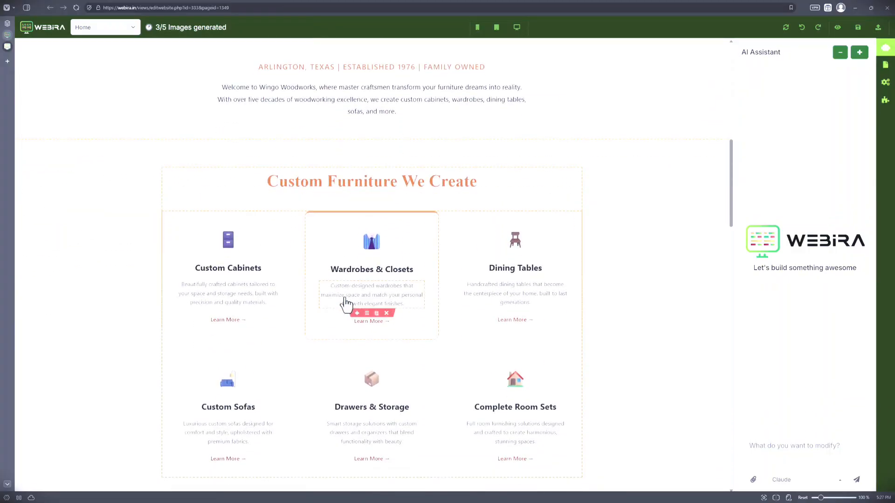
scroll(346, 305, "down", 2)
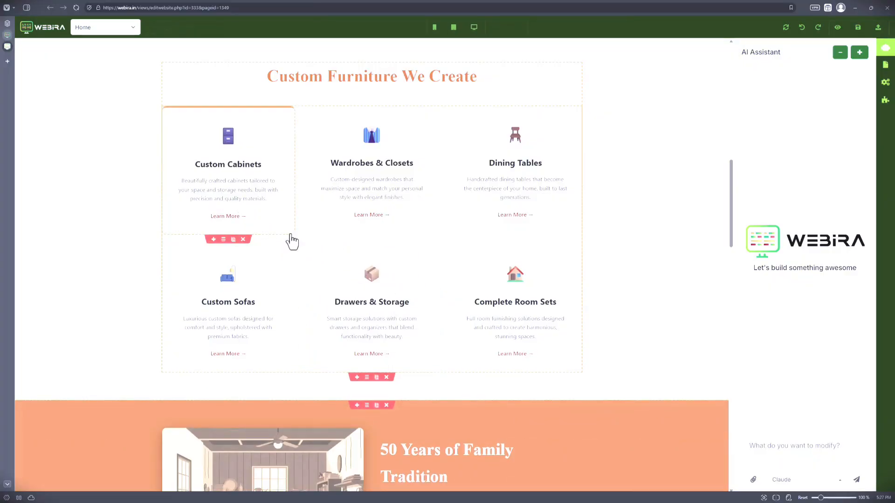
scroll(379, 290, "down", 2)
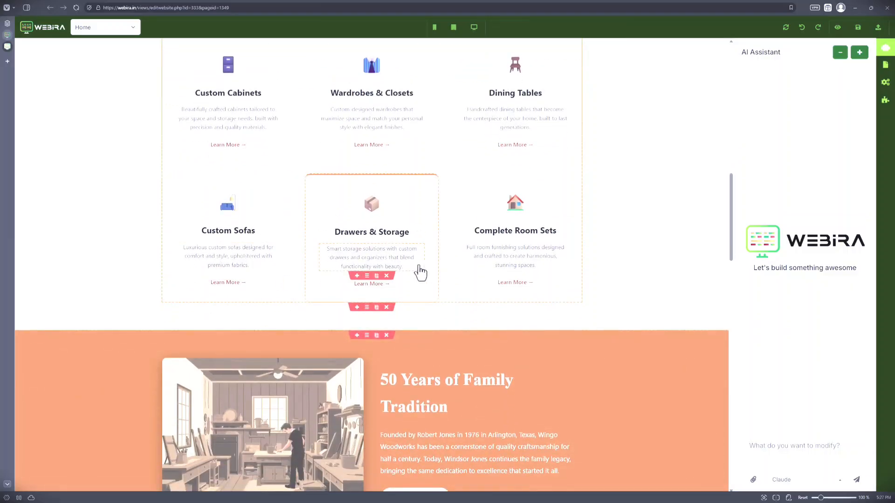
Step: Examine the Home page's family tradition, Why Wingo Woodworks, Our Craftsmanship and client testimonial sections
scroll(420, 272, "down", 4)
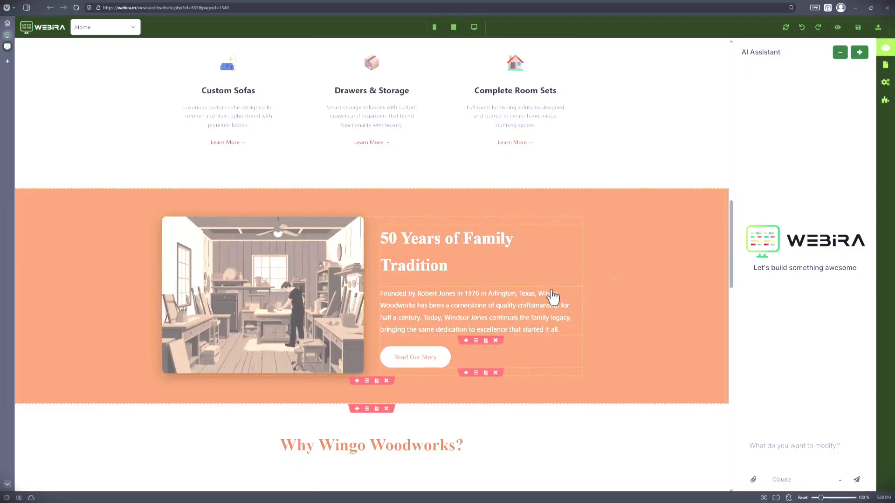
scroll(193, 323, "down", 2)
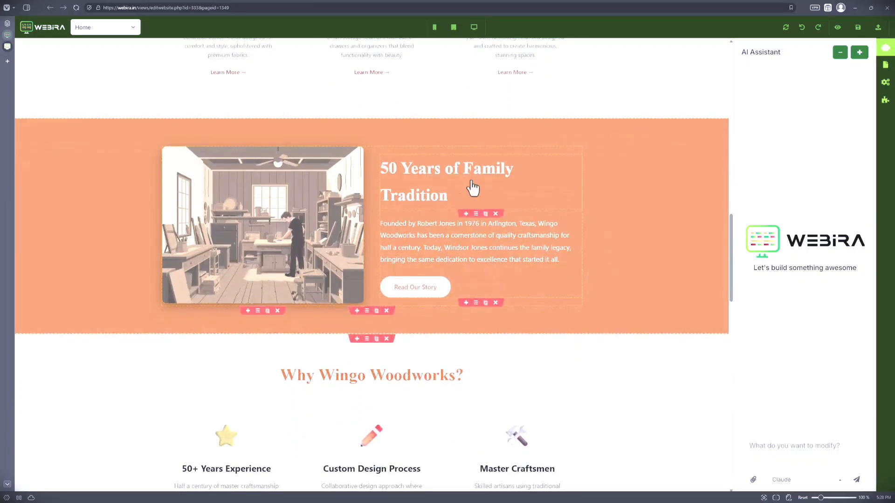
scroll(441, 273, "down", 5)
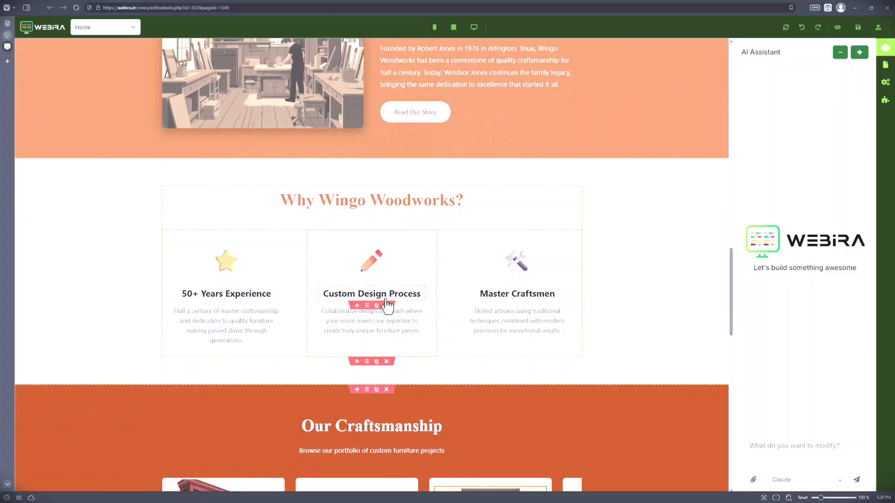
scroll(426, 326, "down", 2)
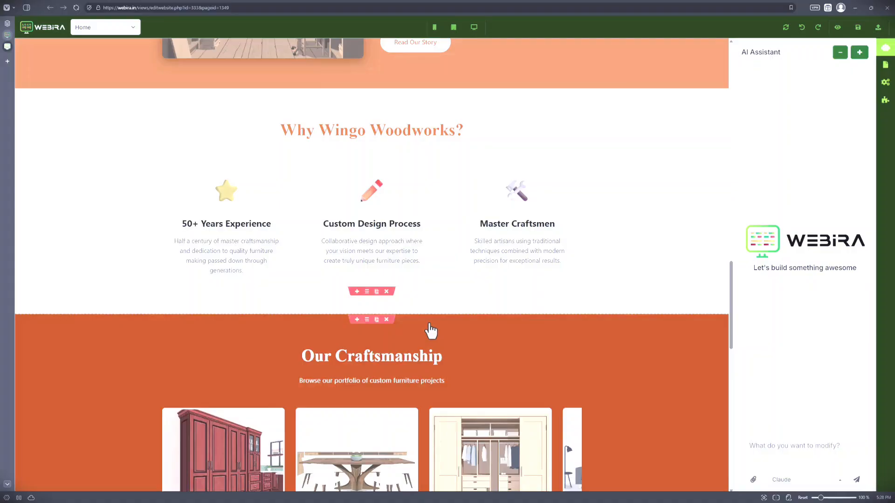
scroll(352, 343, "down", 5)
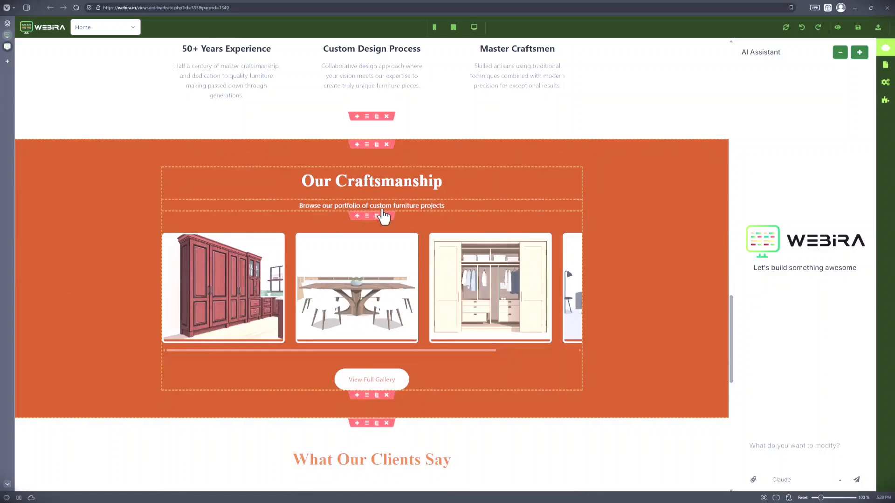
scroll(300, 235, "down", 3)
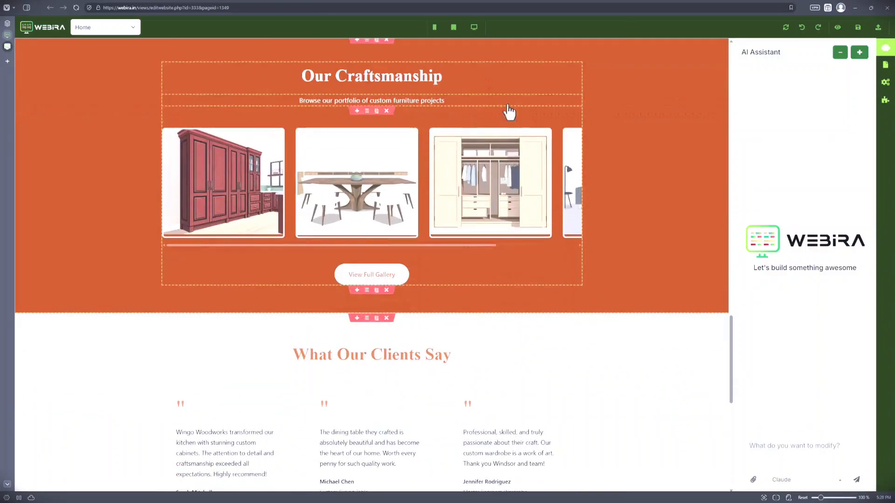
scroll(366, 265, "down", 7)
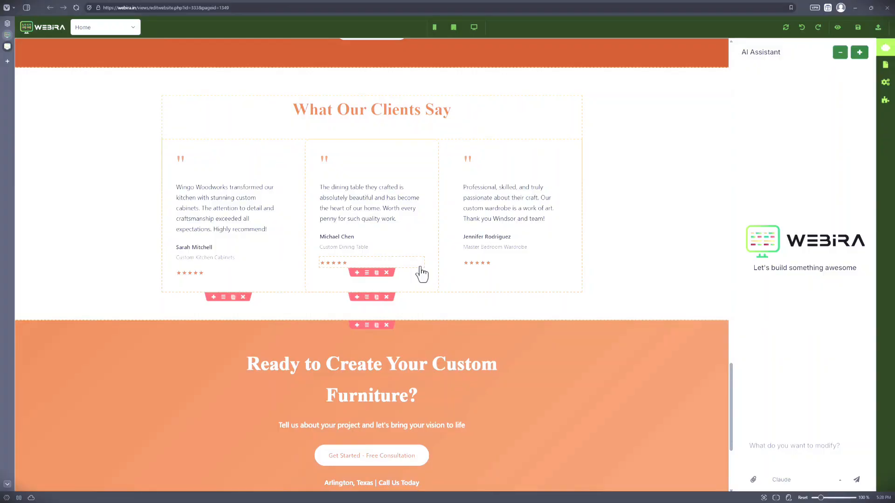
Step: Select the three client testimonial texts in turn and check the Home page's closing call to action and footer
left_click(243, 212)
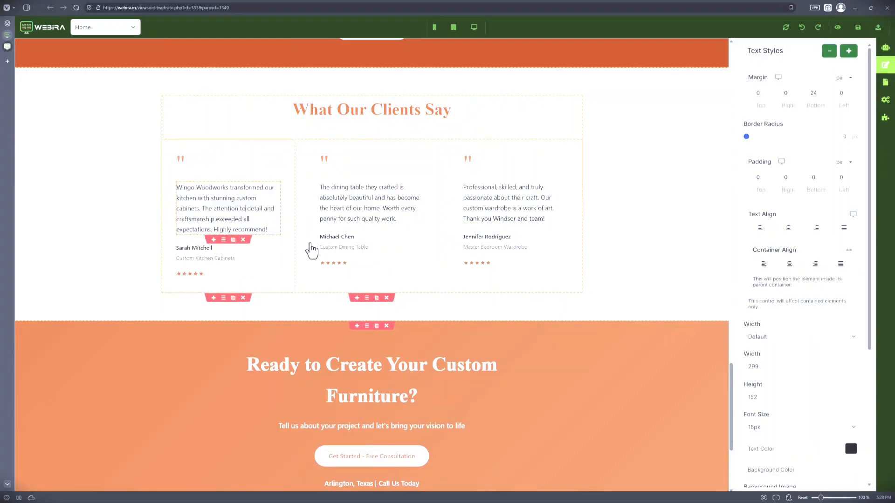
left_click(368, 213)
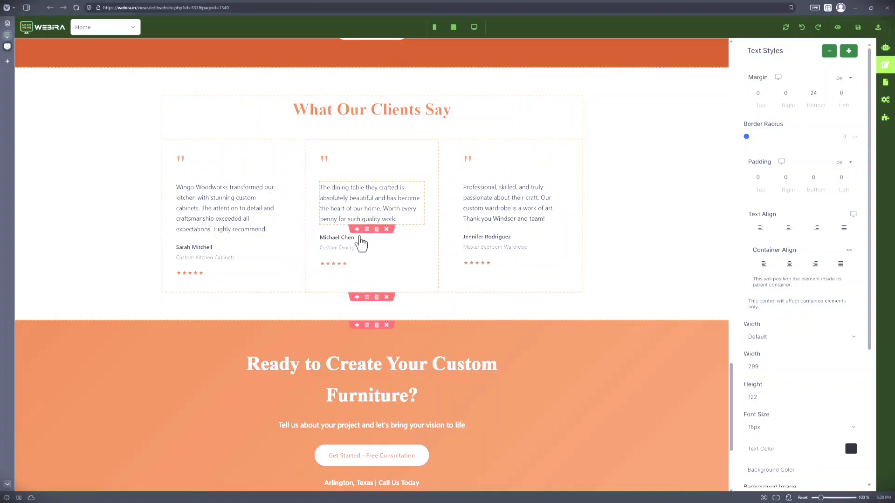
left_click(485, 213)
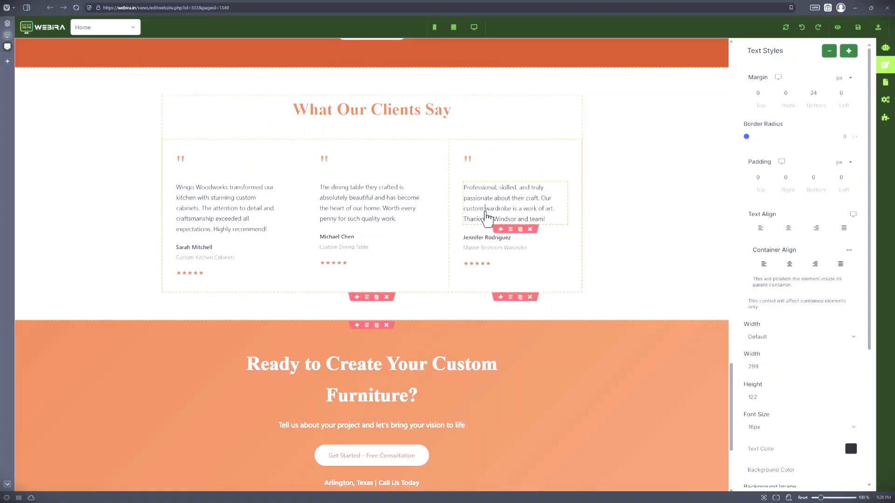
scroll(399, 275, "down", 3)
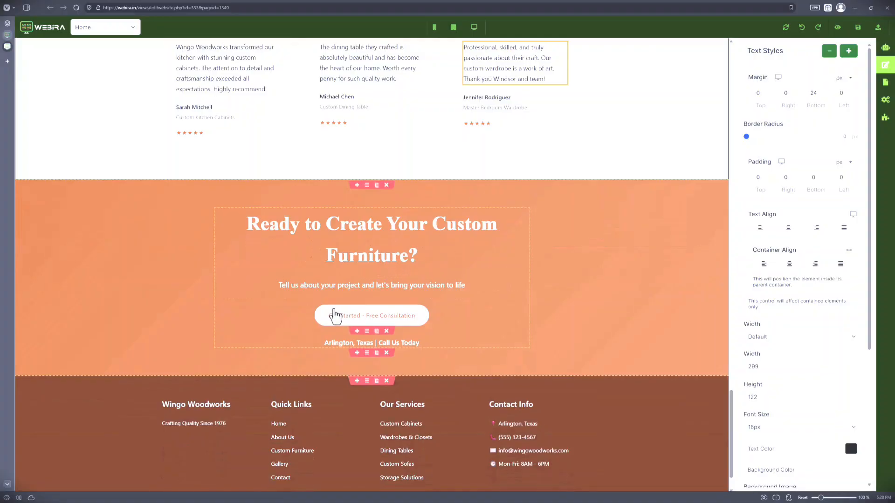
scroll(336, 314, "down", 2)
scroll(382, 355, "up", 4)
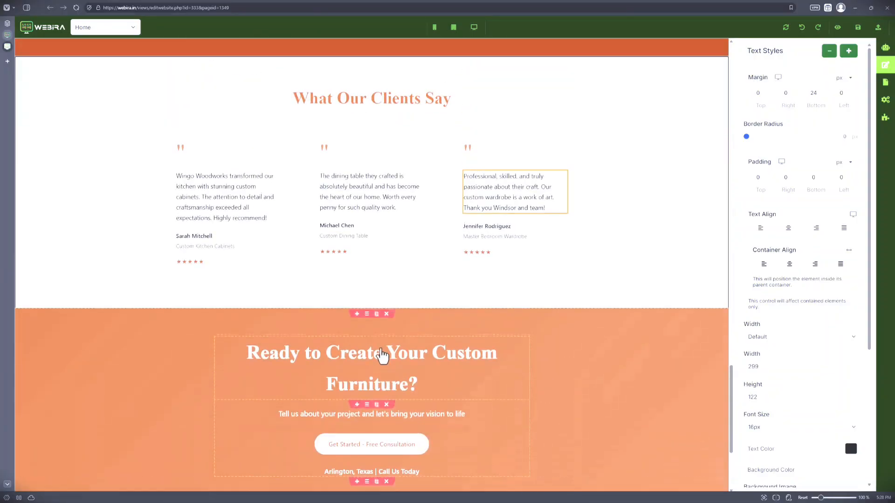
scroll(616, 203, "up", 15)
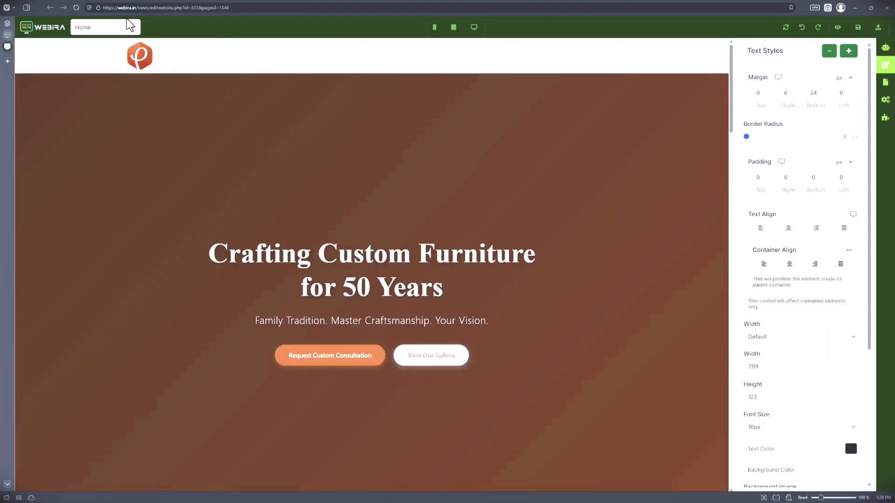
Step: Switch to the About Us page and examine its header and the Where It All Began section
left_click(127, 26)
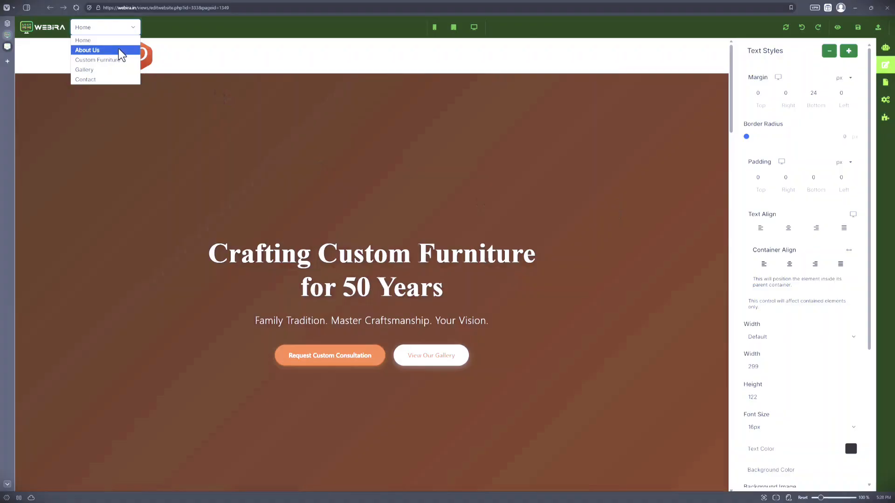
left_click(119, 50)
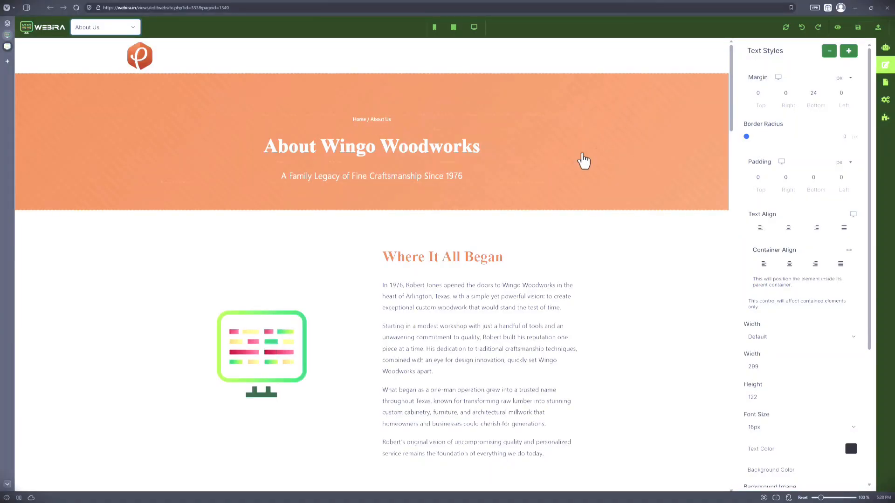
scroll(429, 228, "down", 2)
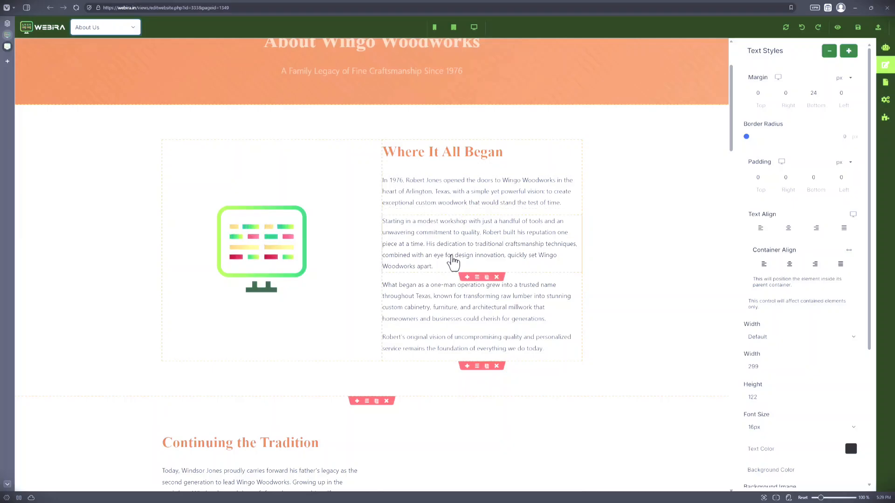
scroll(436, 219, "down", 1)
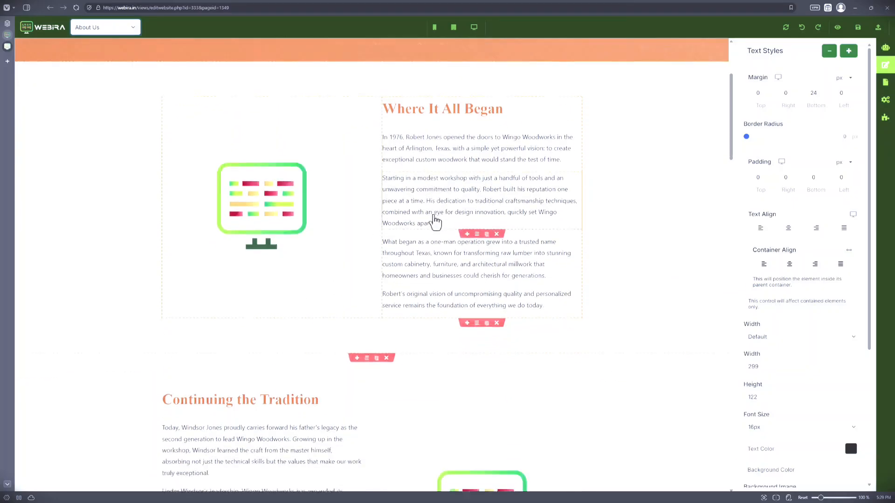
scroll(434, 195, "down", 3)
scroll(419, 236, "up", 3)
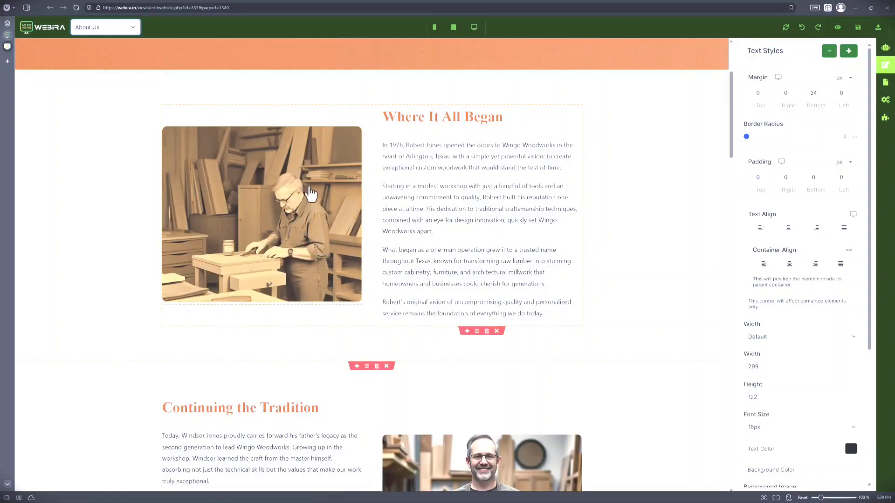
Step: Examine the Continuing the Tradition section and the 50 Years of Excellence timeline on the About Us page
scroll(310, 254, "down", 4)
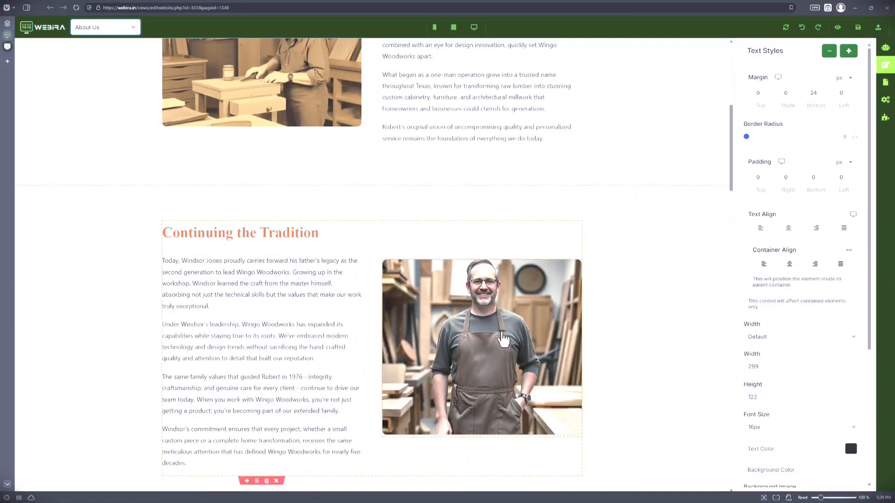
scroll(503, 339, "down", 7)
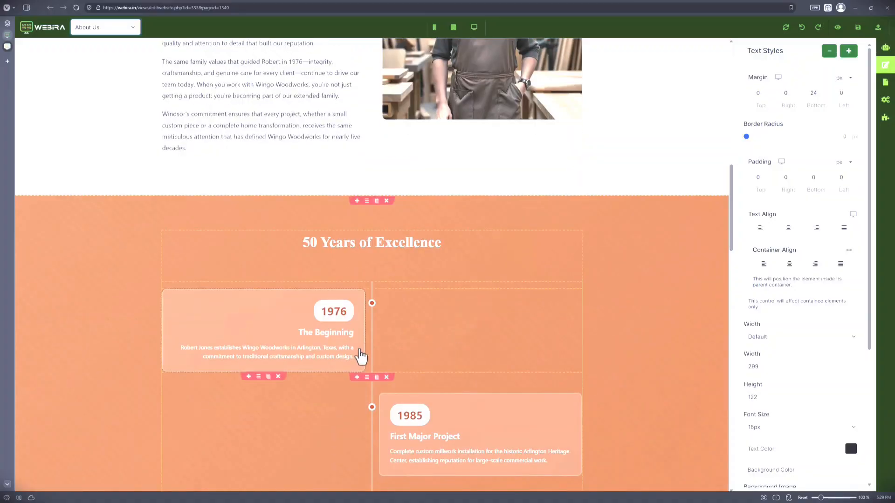
scroll(361, 357, "down", 2)
scroll(433, 345, "down", 2)
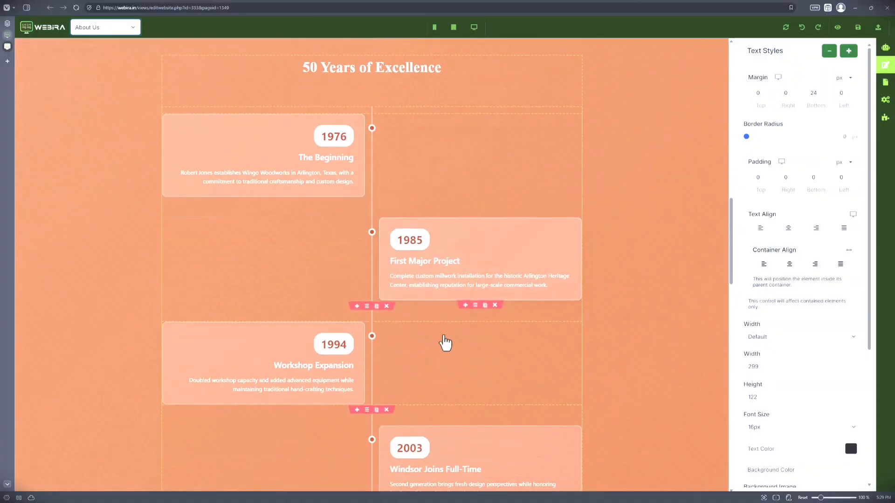
scroll(298, 340, "down", 5)
scroll(354, 289, "up", 4)
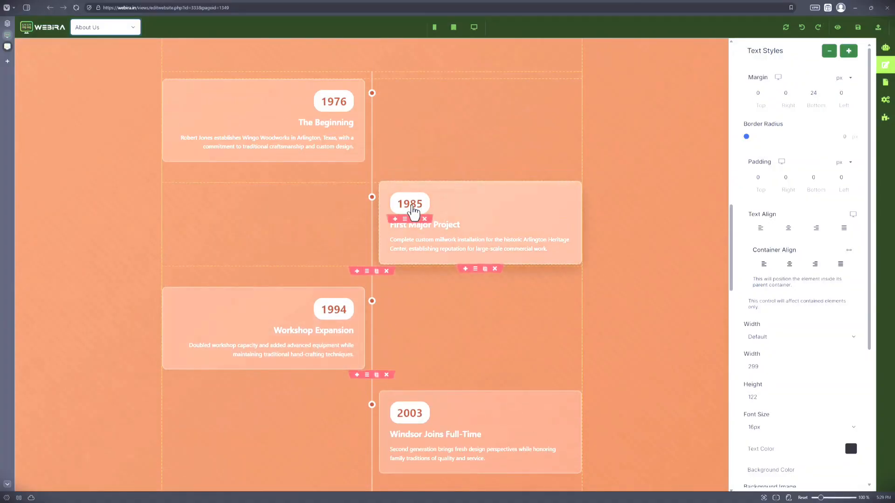
Step: Change the year of the First Major Project milestone in the About Us timeline to 1995
left_click(413, 211)
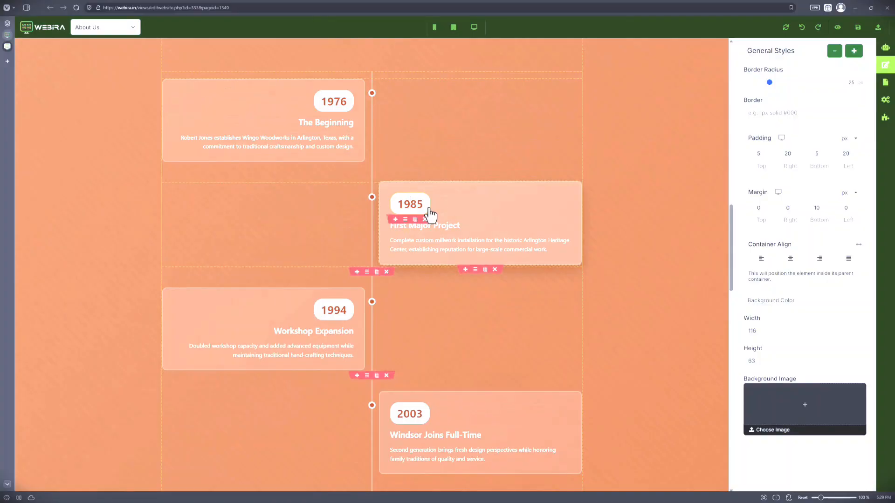
type("9")
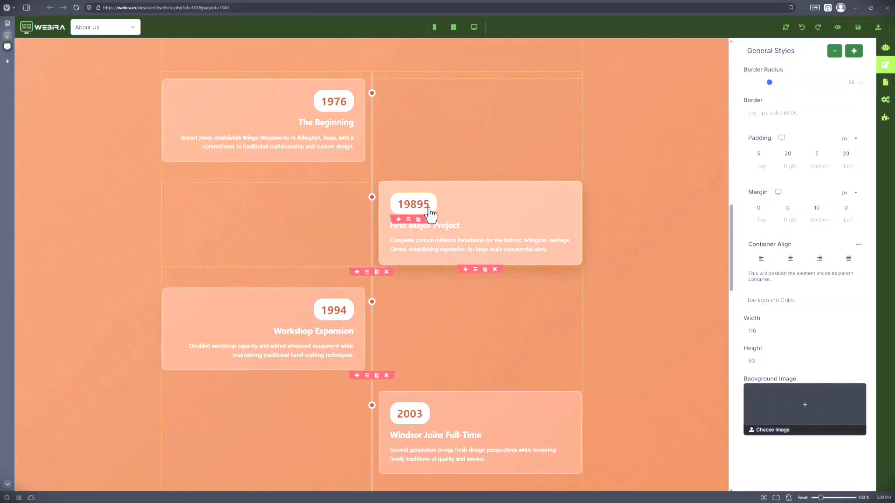
key("BackSpace")
key("BackSpace")
type("9")
left_click(492, 382)
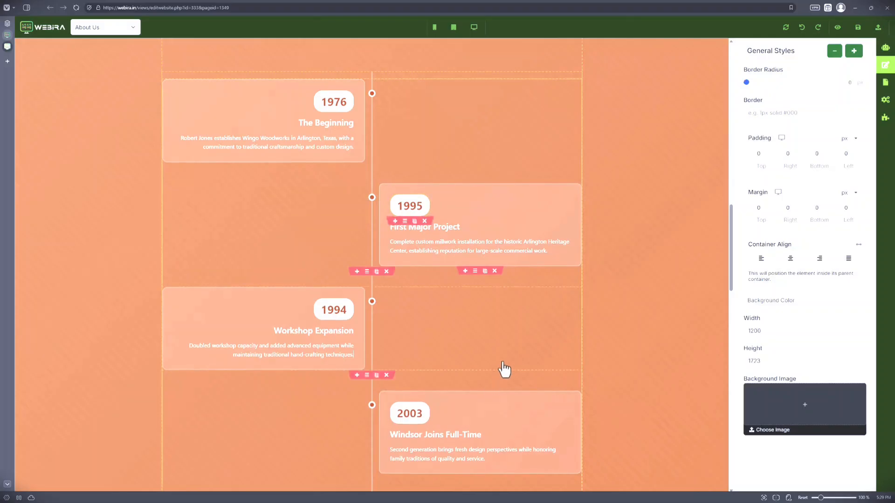
Step: Change the year of the timeline milestone about the second generation joining full-time to 2005
scroll(404, 426, "down", 2)
scroll(405, 433, "down", 2)
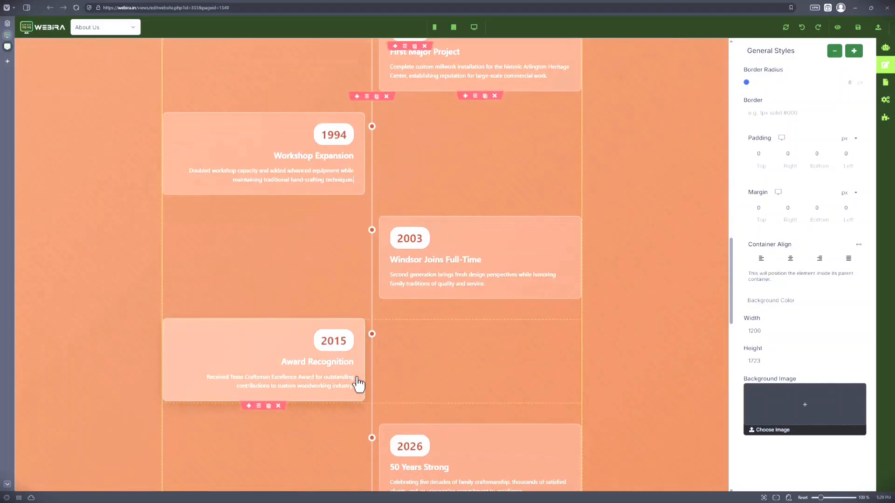
double_click(407, 258)
left_click(418, 246)
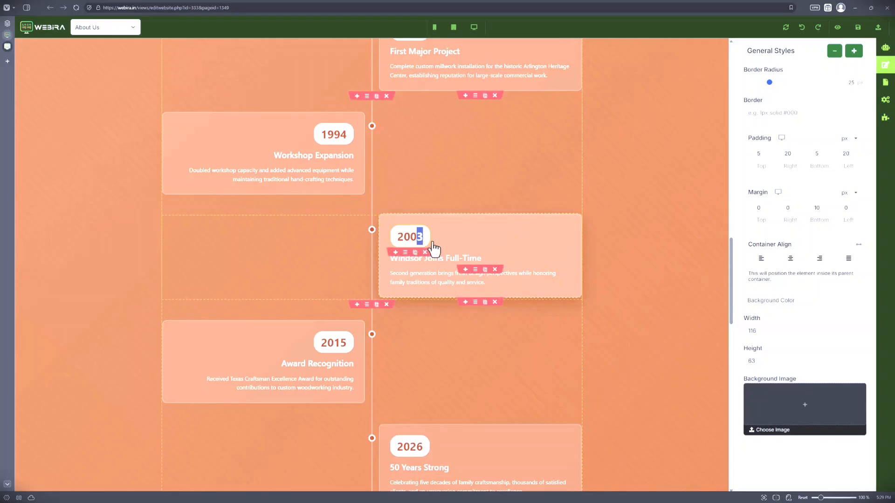
left_click(387, 267)
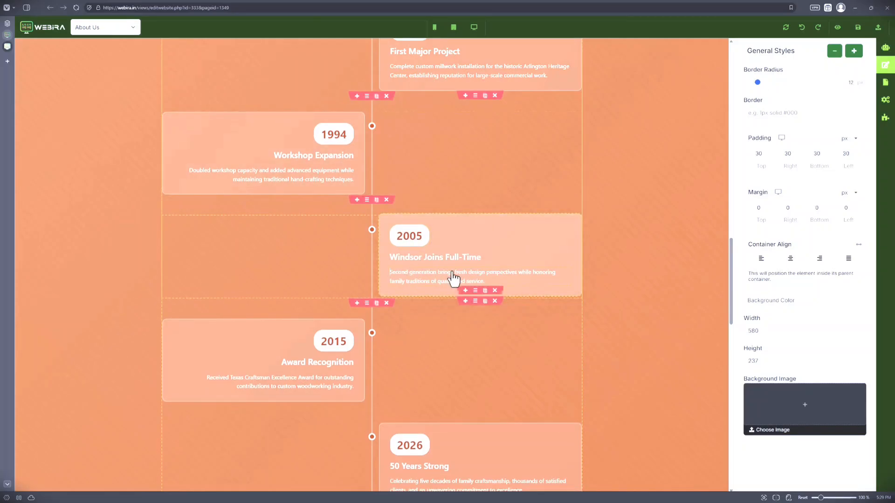
Step: Examine the rest of the About Us page, from the timeline through Master Craftsmen and Our Commitment to You to the closing call to action
scroll(370, 317, "up", 5)
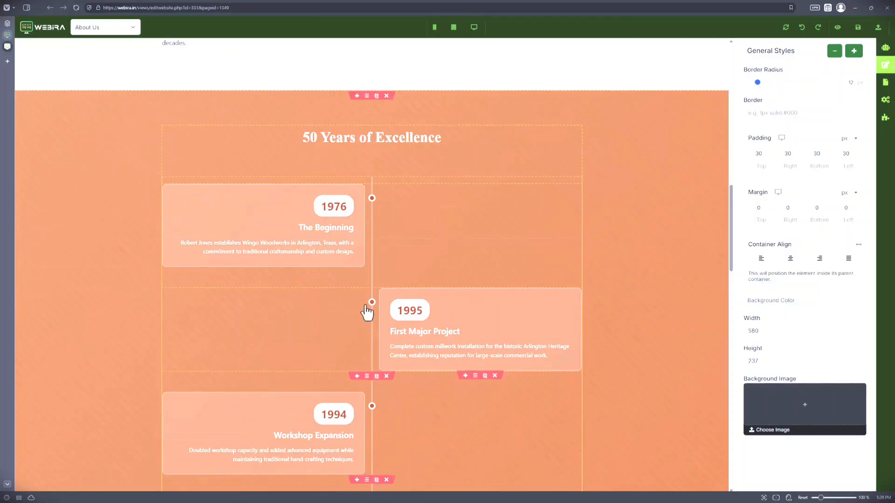
scroll(382, 312, "down", 3)
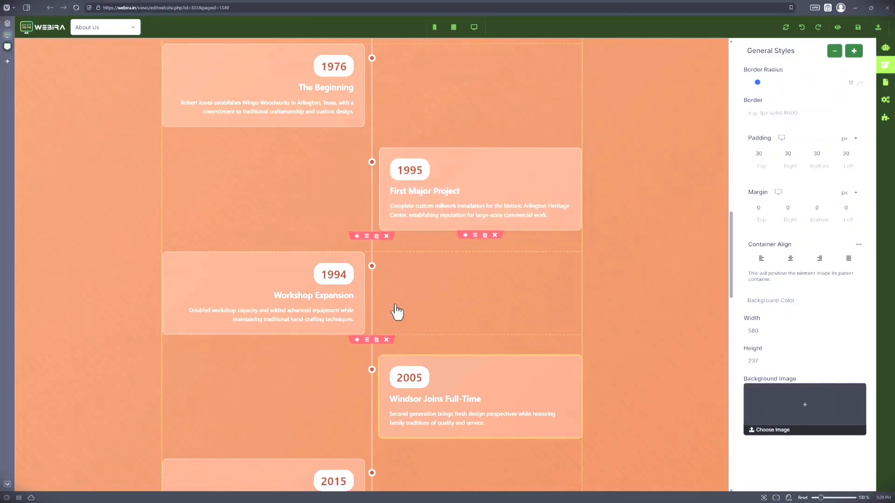
scroll(499, 279, "down", 10)
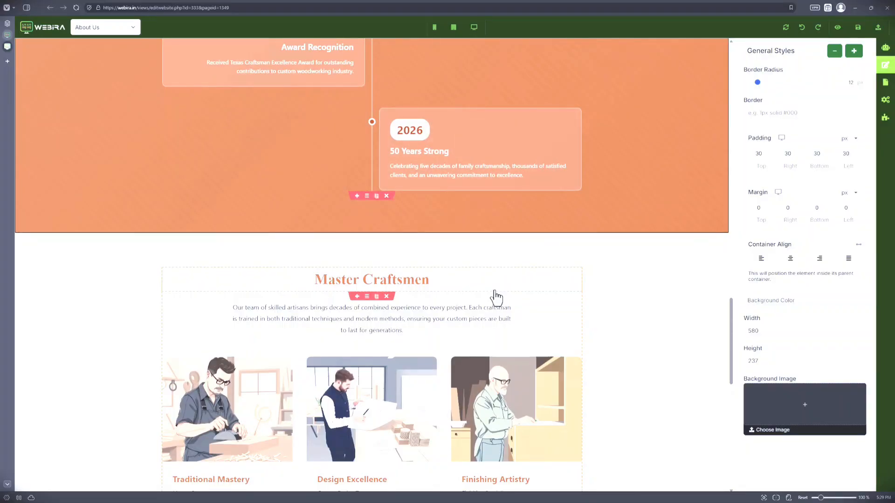
scroll(496, 297, "down", 2)
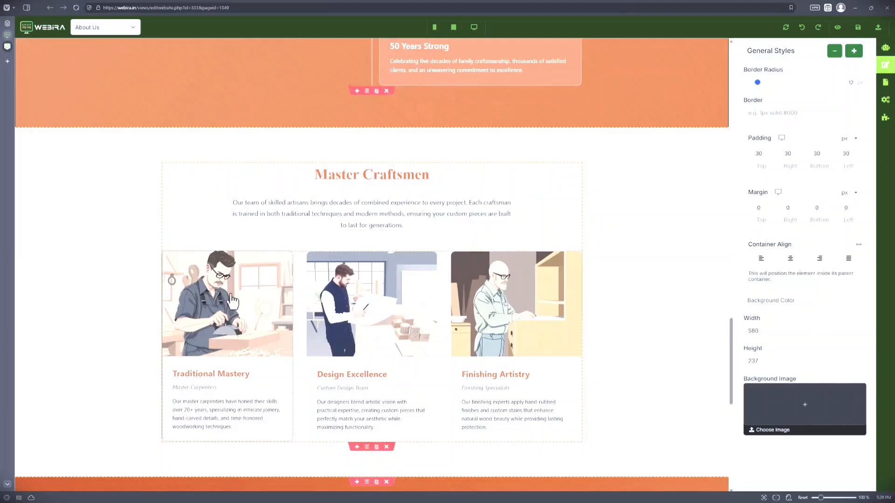
scroll(231, 301, "down", 2)
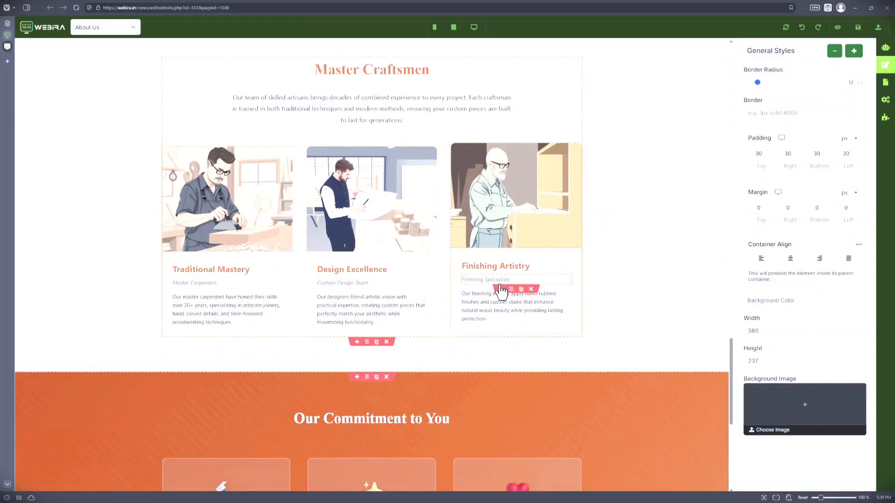
scroll(326, 350, "down", 1)
scroll(323, 352, "down", 3)
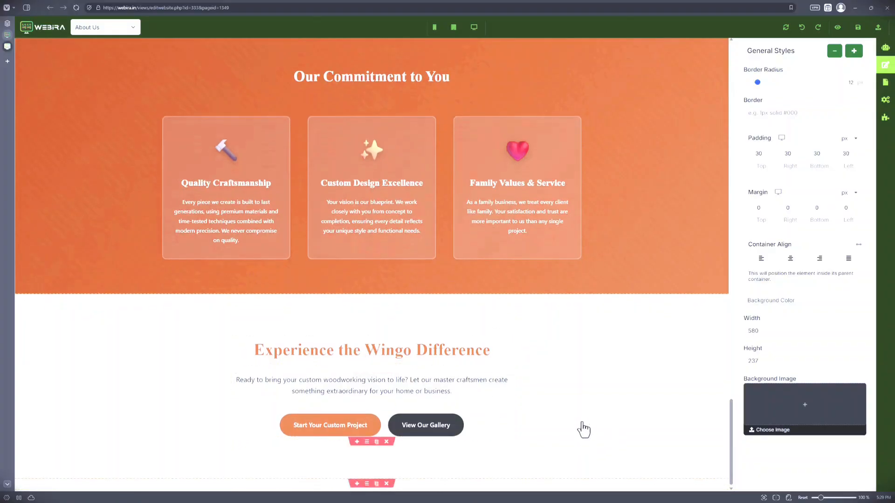
scroll(623, 397, "up", 9)
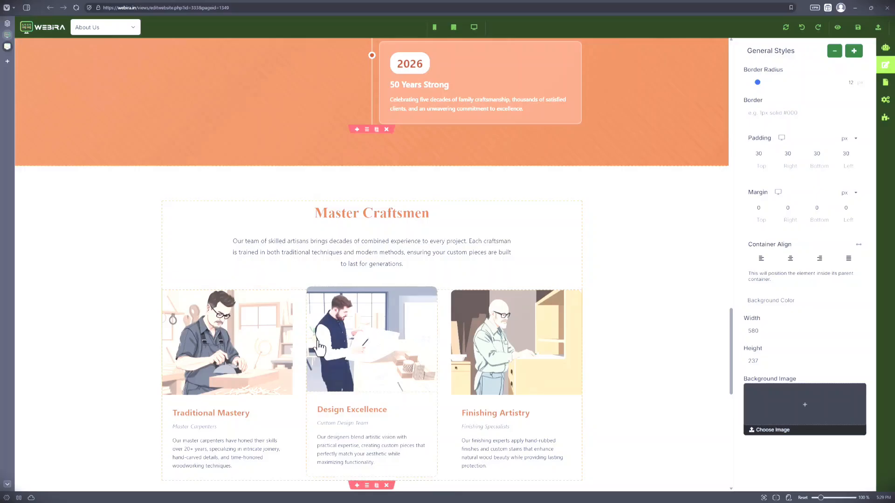
Step: Edit the Where It All Began image with Flux Kontext Pro: "Make the person hold a pen. Also make him smile and look at the camera"
scroll(603, 230, "up", 10)
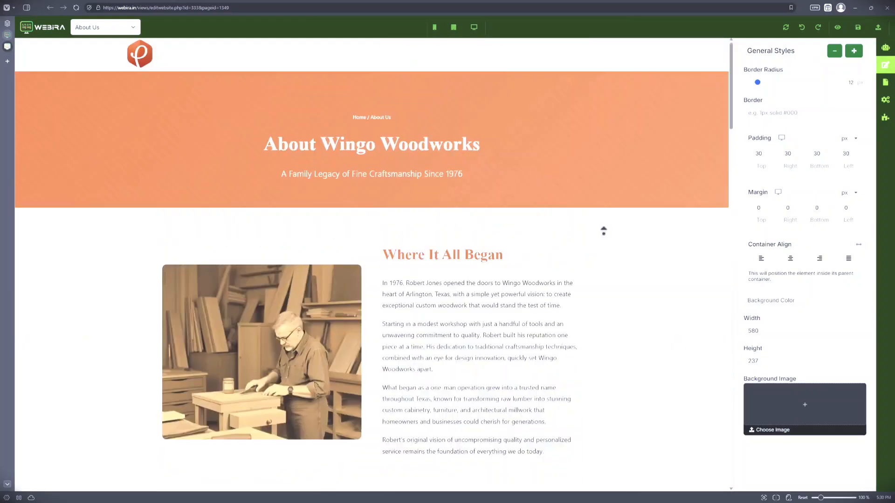
scroll(410, 319, "down", 6)
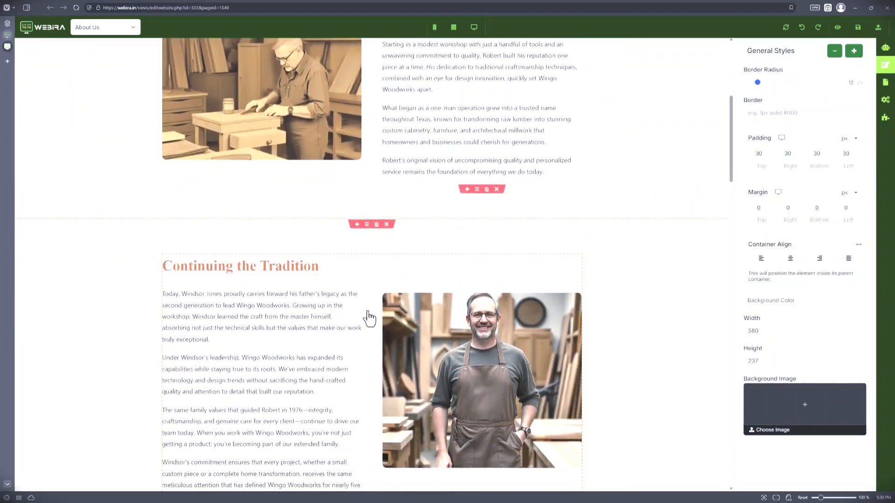
scroll(368, 317, "up", 4)
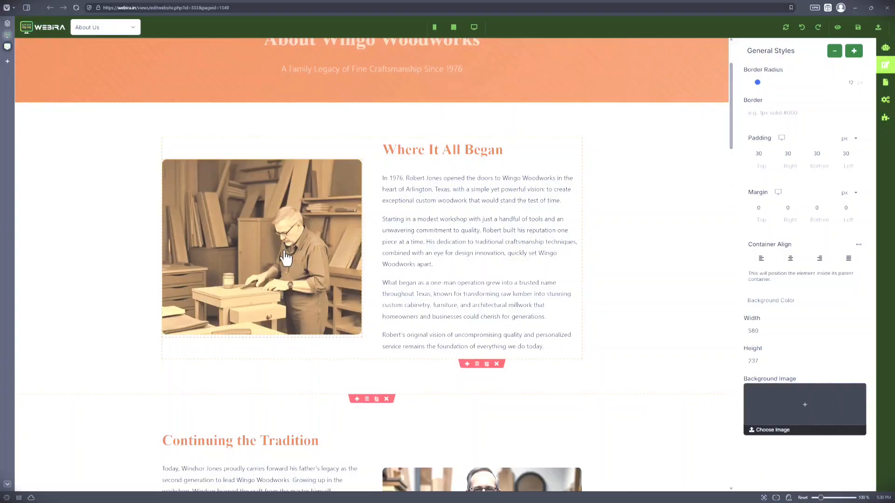
left_click(274, 214)
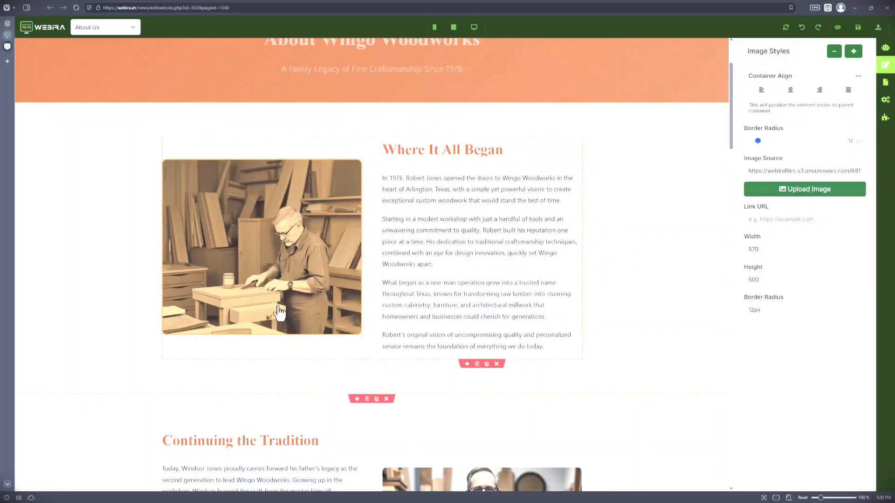
mouse_move(238, 313)
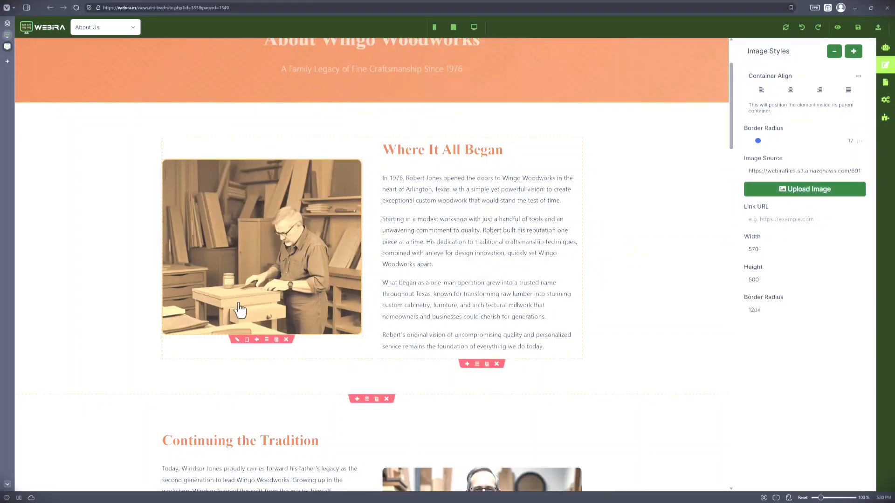
left_click(246, 341)
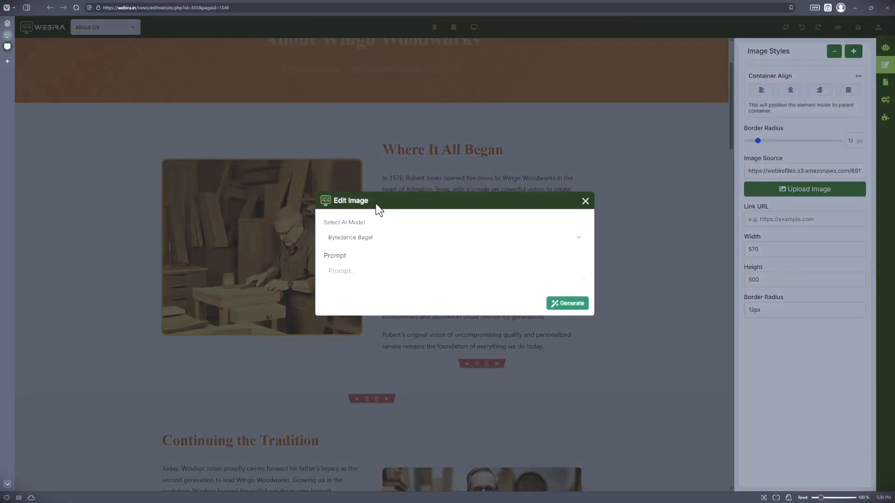
left_click(402, 236)
left_click(402, 235)
left_click(400, 236)
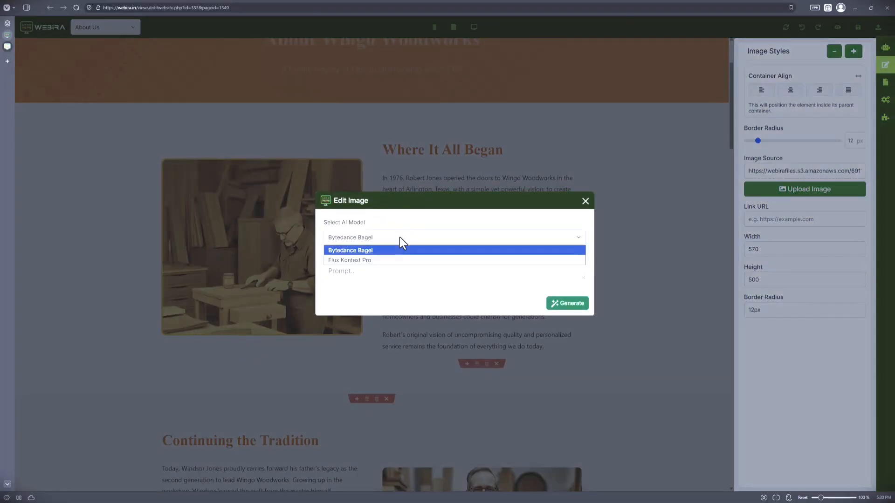
left_click(391, 264)
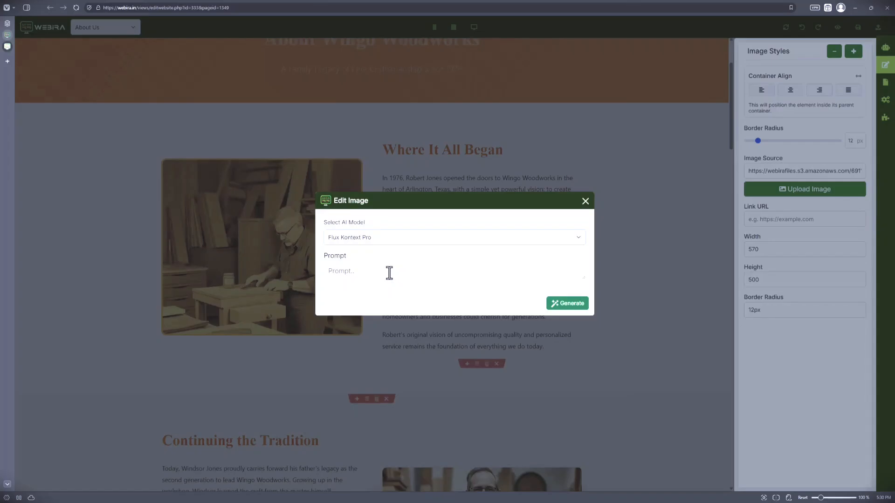
left_click(358, 274)
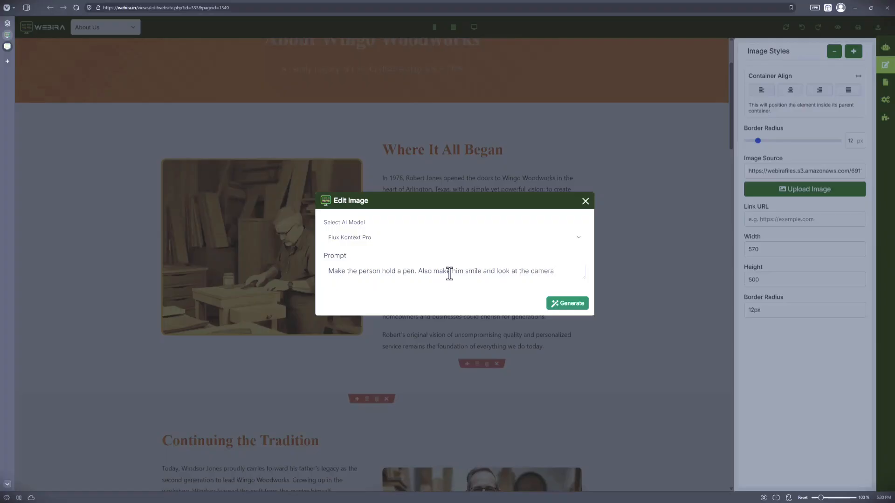
left_click(581, 300)
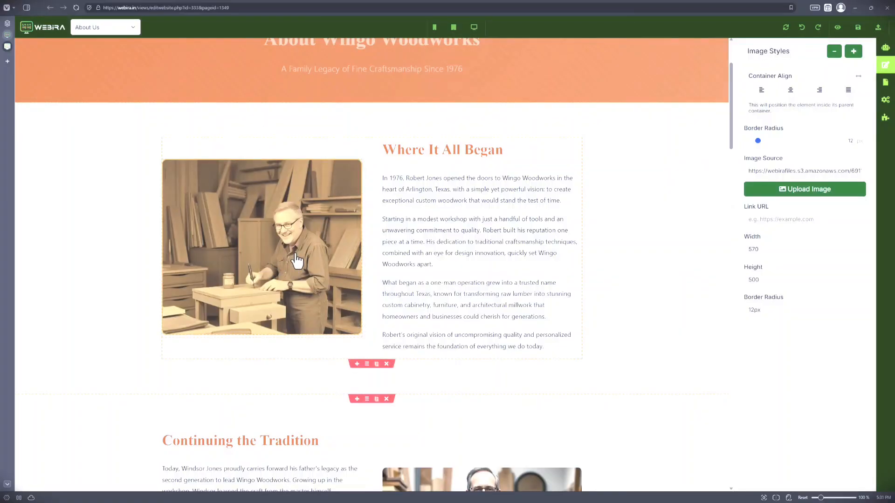
Step: Replace the Where It All Began image using Ideogram: "Create a realistic of a 65 year old man in his carpentry workshop. He's making a fine oak table."
left_click(294, 255)
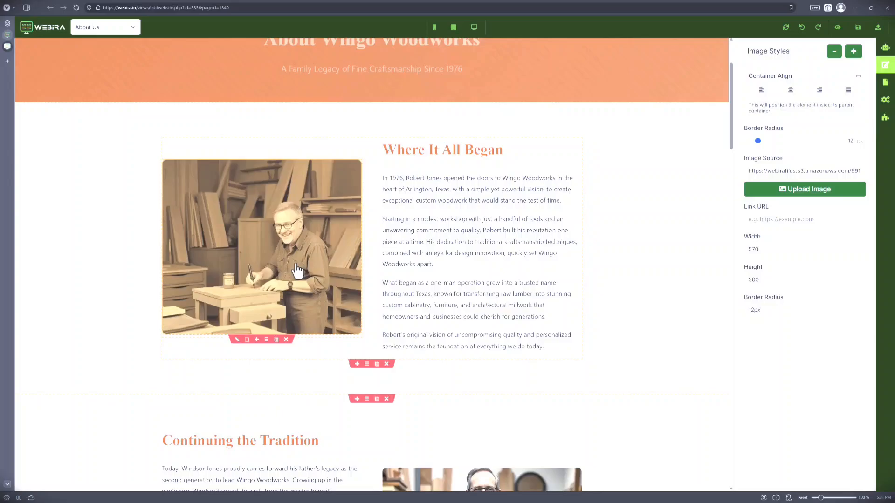
left_click(240, 341)
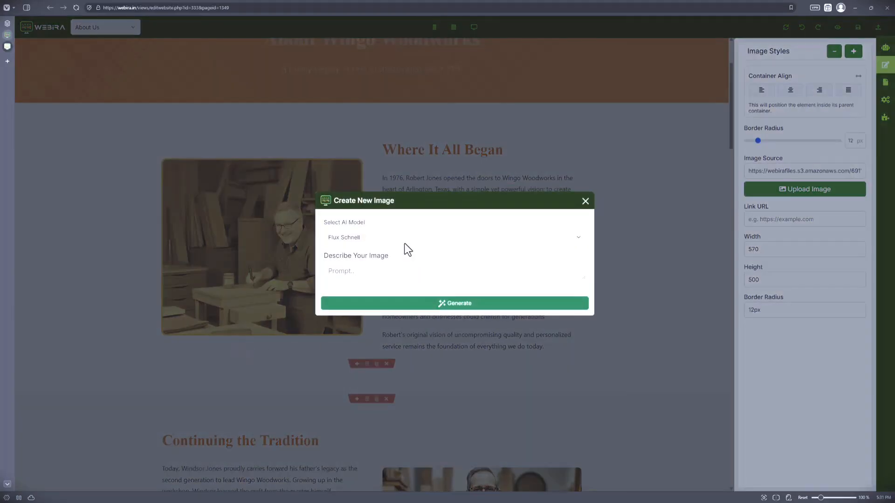
left_click(404, 240)
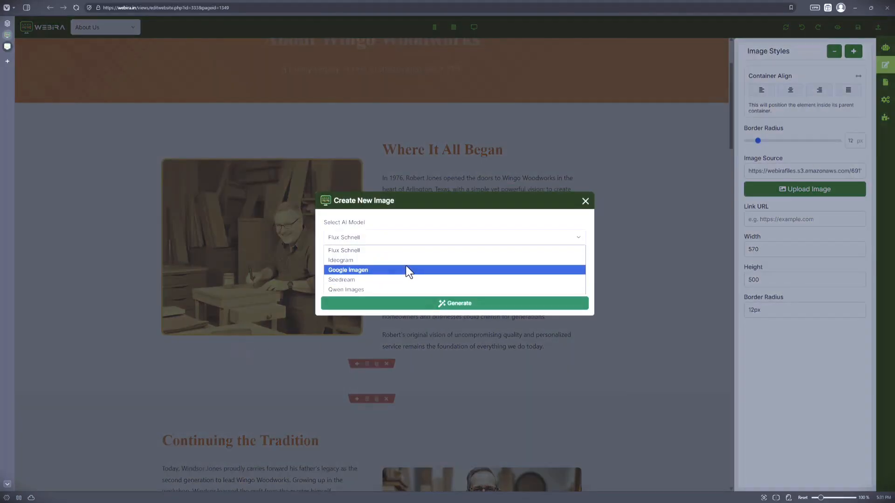
left_click(406, 262)
left_click(404, 238)
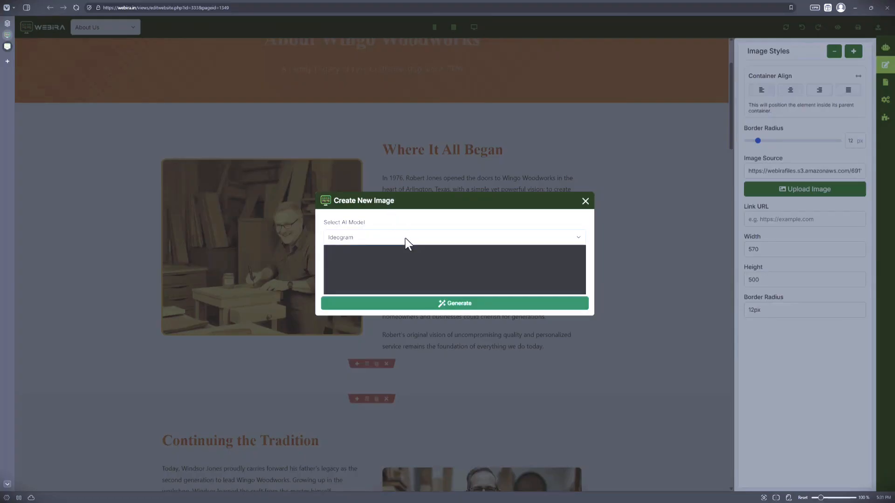
left_click(393, 257)
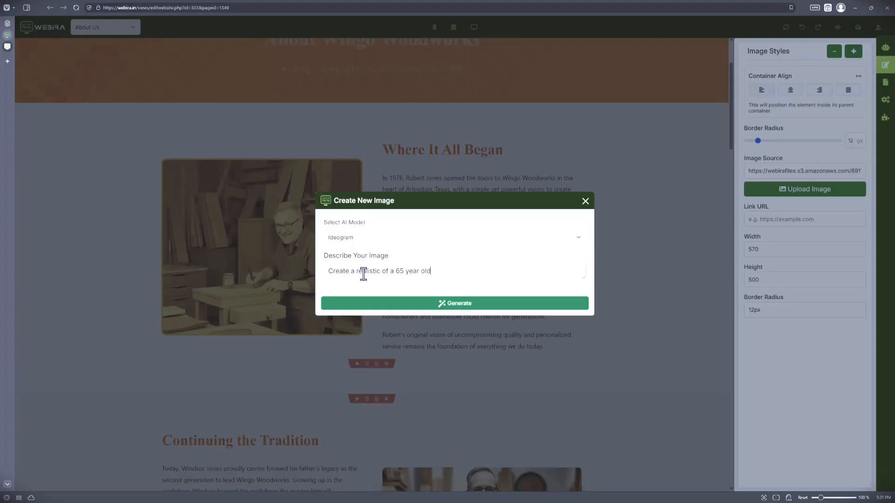
type("man in his carpentry workshop. He's making a")
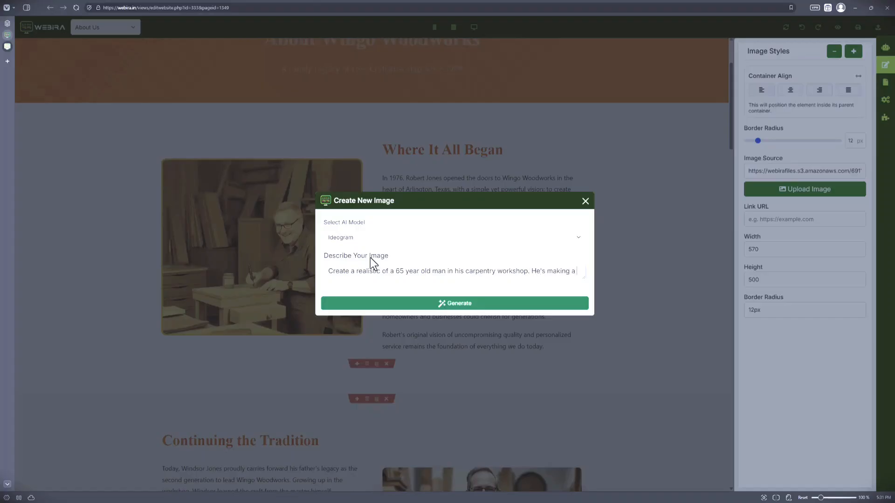
type(" fine s")
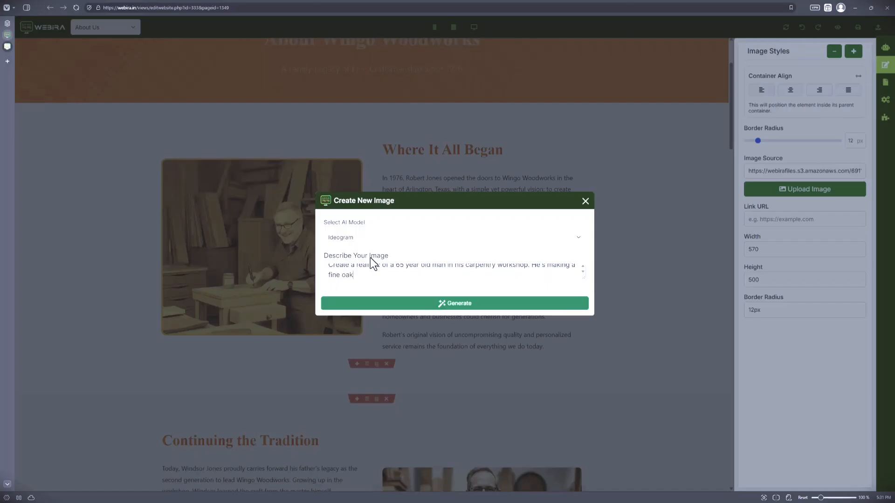
type("table.")
left_click(483, 305)
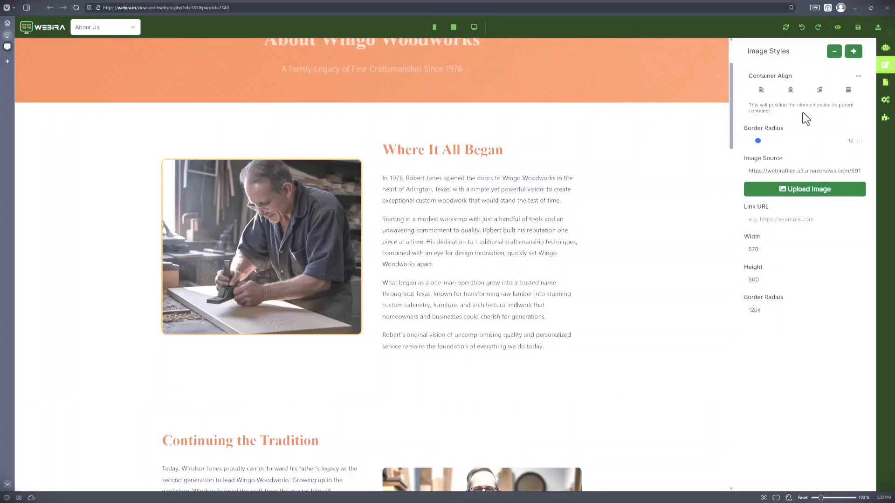
Step: Target the whole Master Craftsmen block and give the AI Assistant a prompt to turn it into a team section with three named carpenters
scroll(479, 243, "down", 10)
scroll(392, 282, "down", 15)
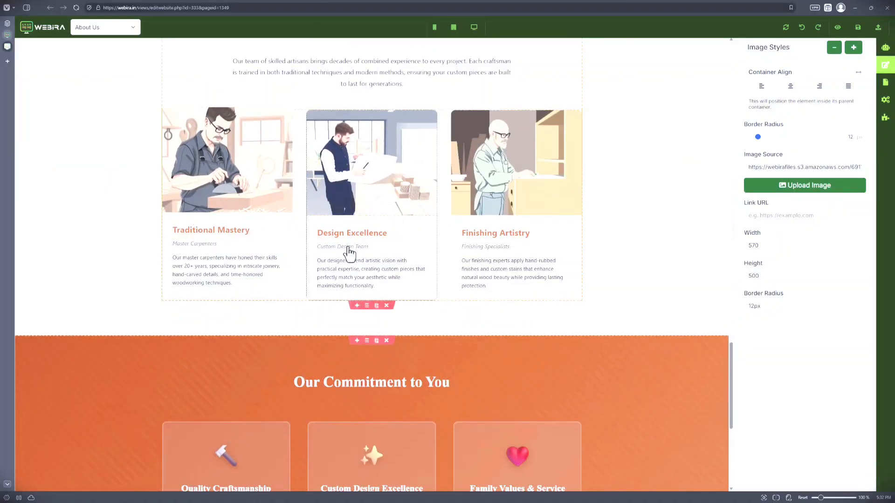
scroll(426, 320, "up", 3)
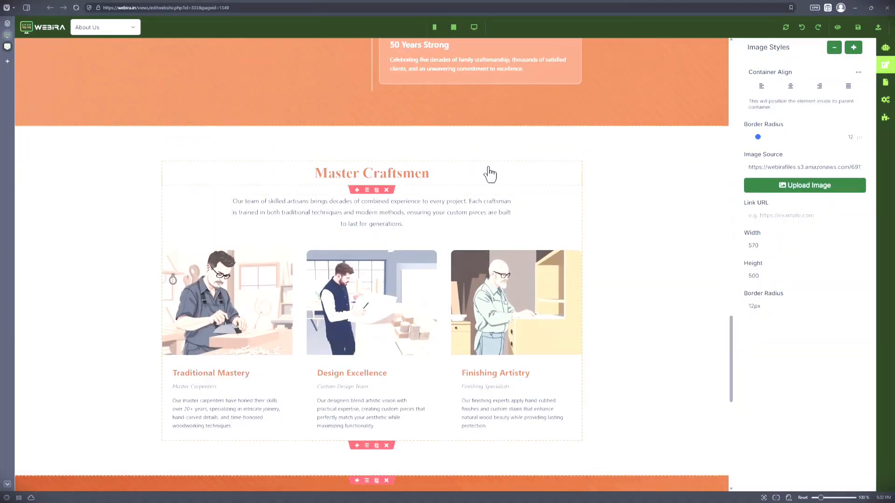
left_click(583, 223)
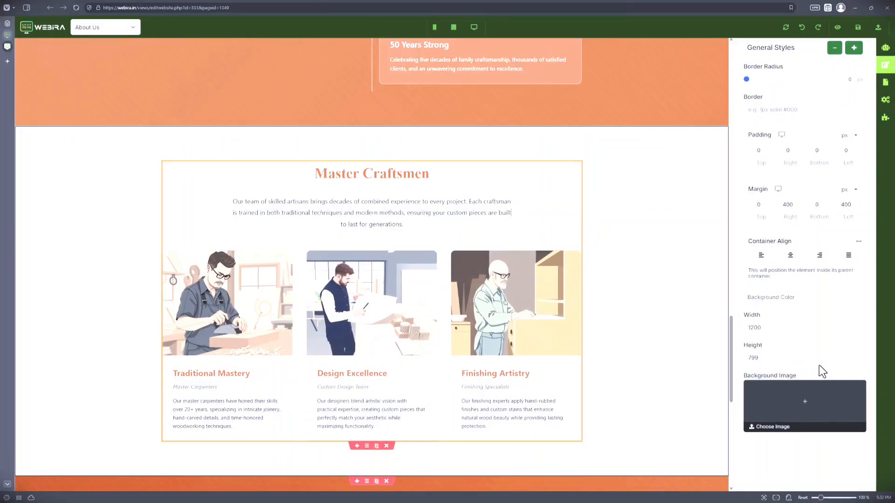
left_click(887, 51)
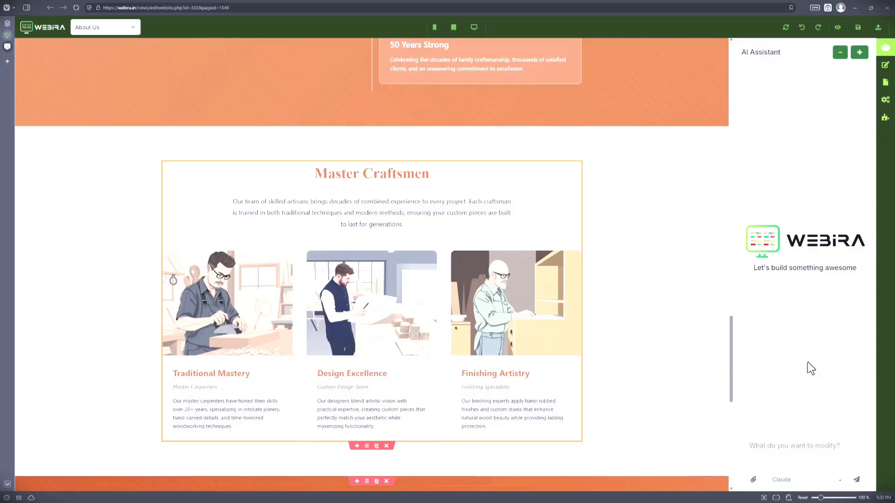
left_click(815, 449)
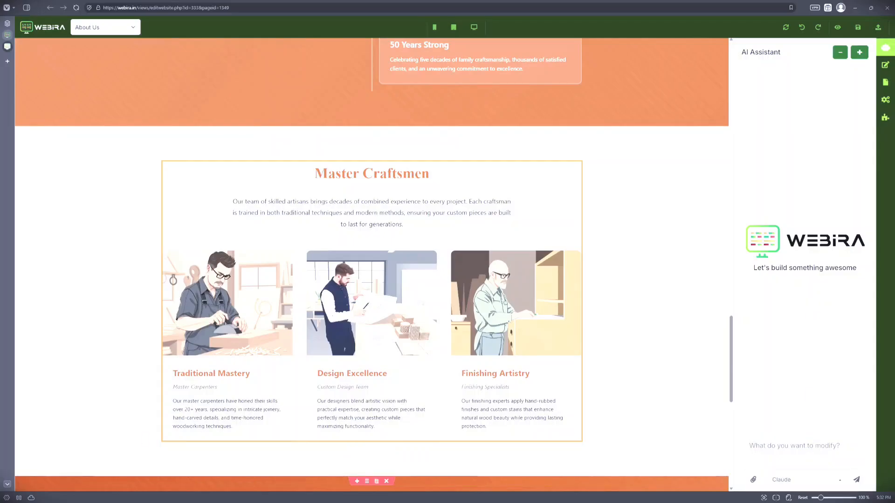
key("ctrl+v")
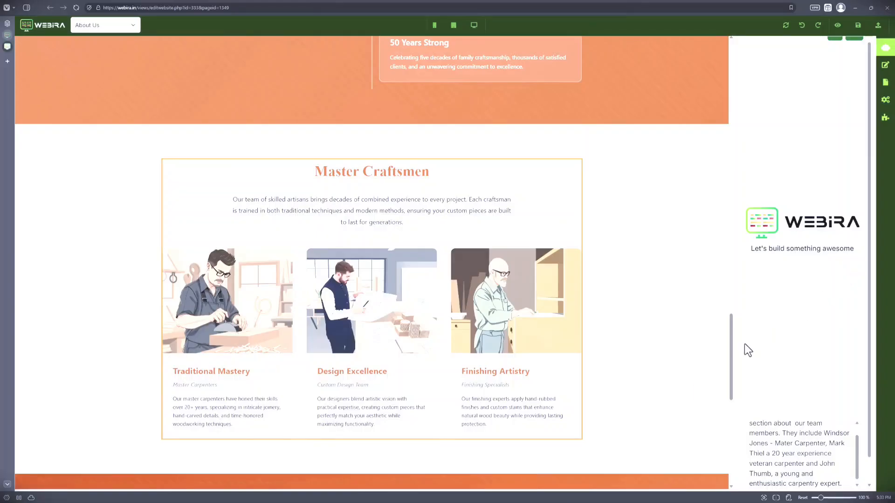
Step: Review the team members prompt against the Master Craftsmen block and submit it with Claude as the AI model
scroll(363, 205, "up", 1)
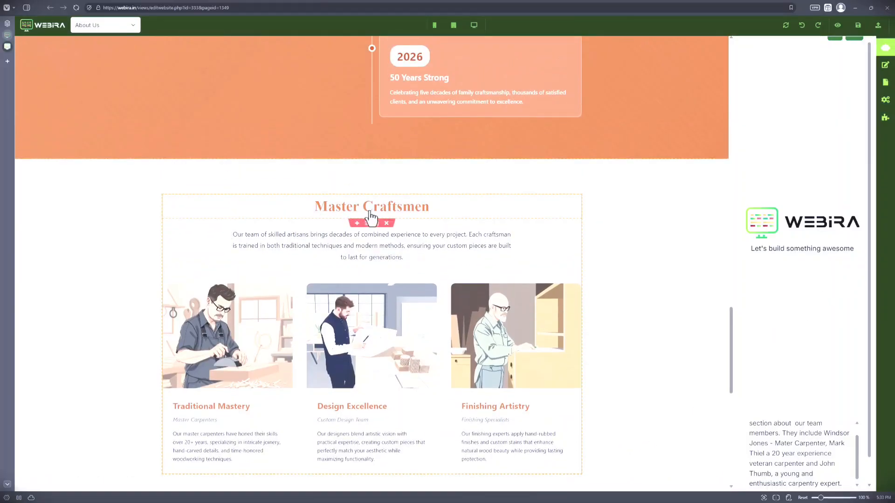
scroll(860, 438, "down", 1)
scroll(859, 440, "down", 2)
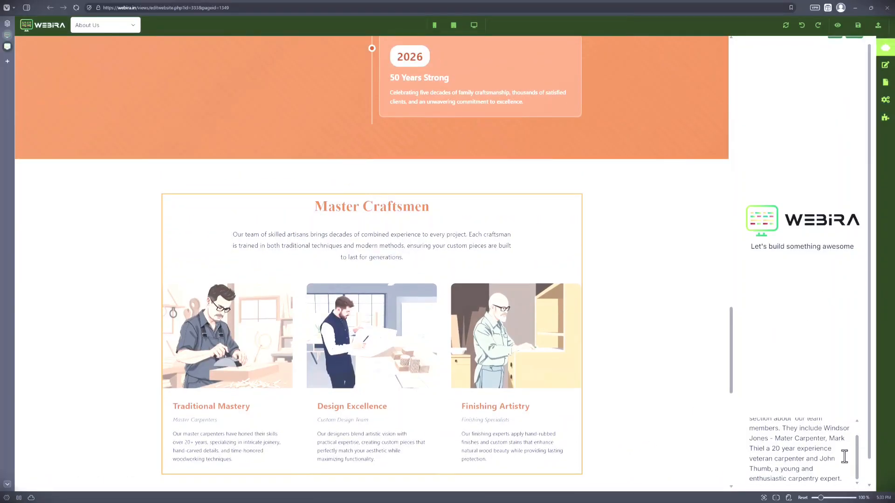
scroll(859, 452, "up", 1)
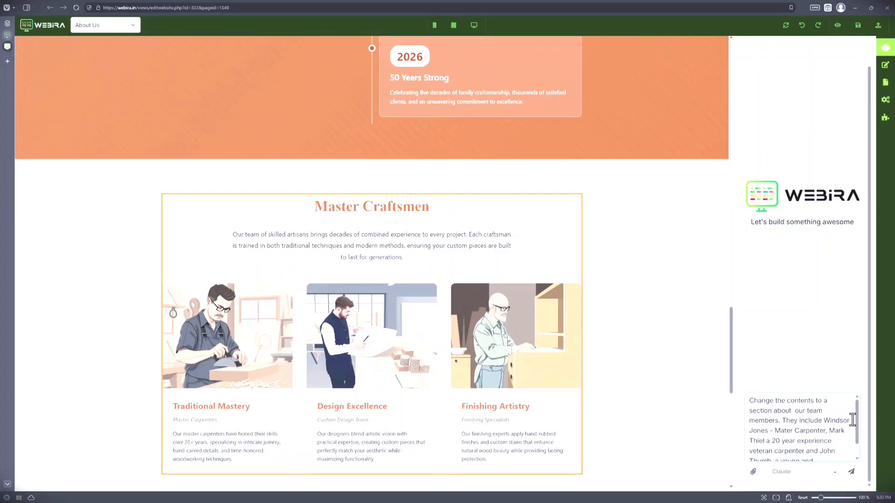
scroll(857, 424, "down", 2)
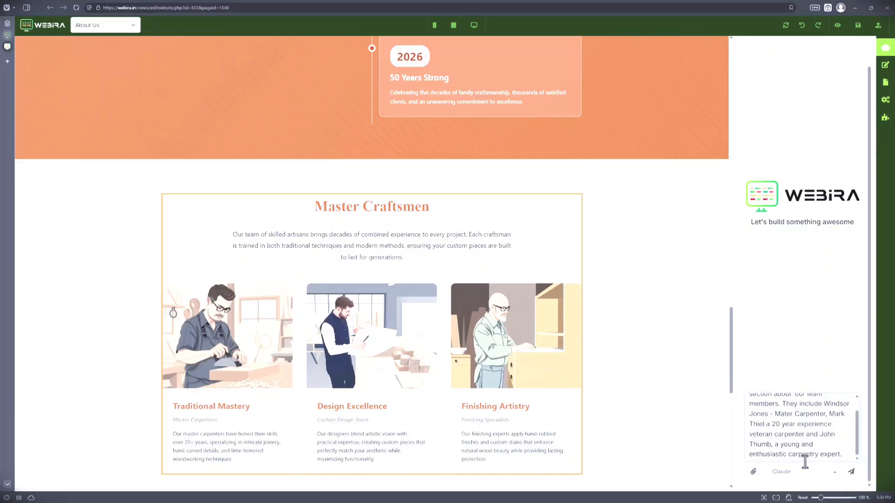
left_click(820, 473)
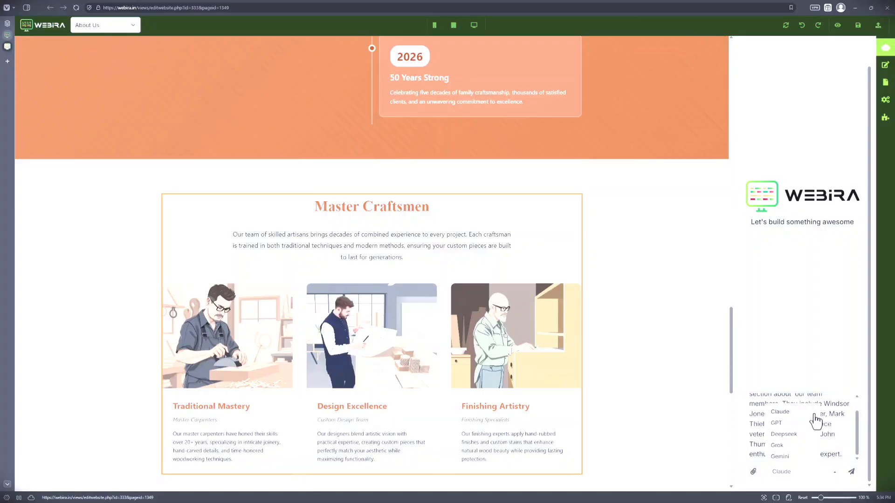
left_click(838, 413)
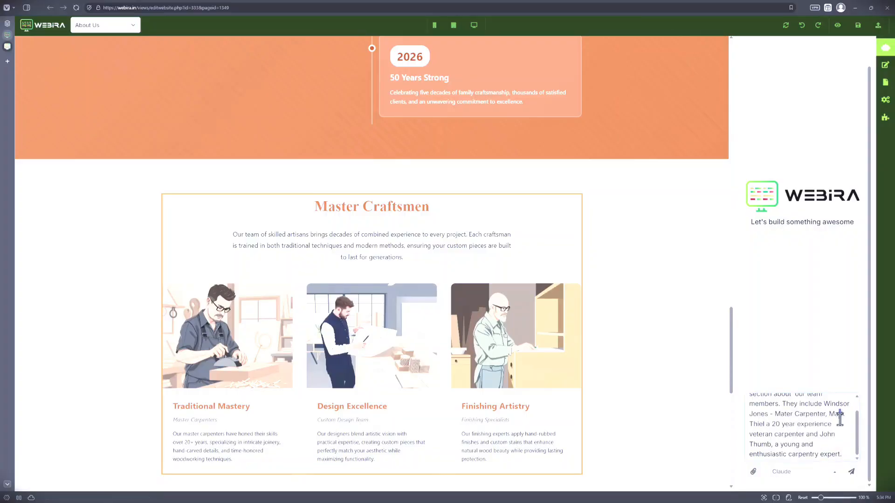
left_click(850, 472)
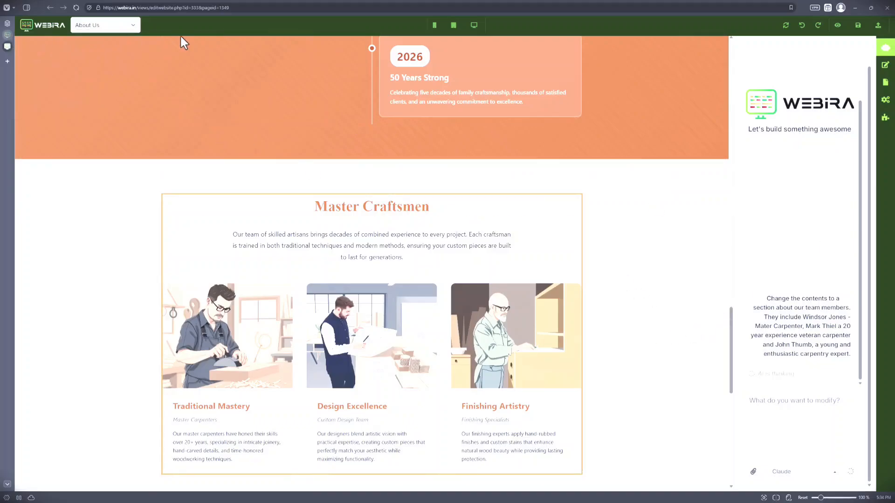
Step: Examine the Our Team Members section, including its intro text and each member's portrait, job title and description
scroll(497, 228, "down", 1)
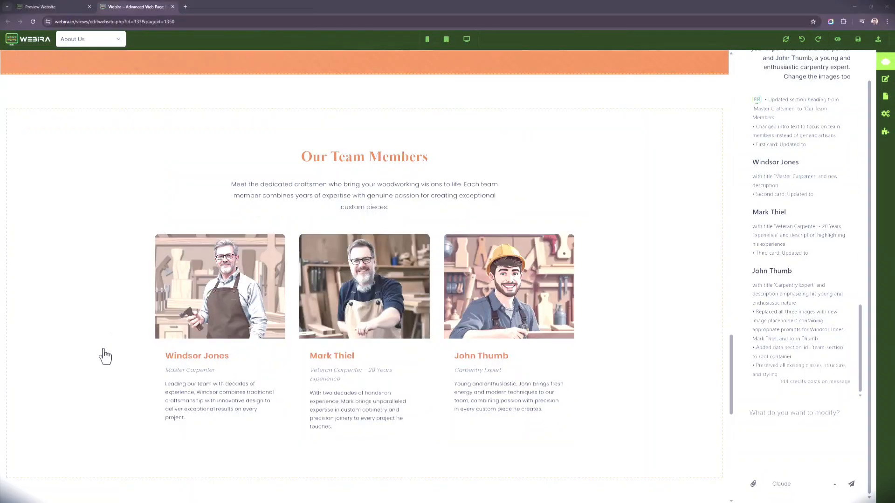
scroll(392, 324, "up", 5)
scroll(371, 200, "down", 5)
left_click(371, 201)
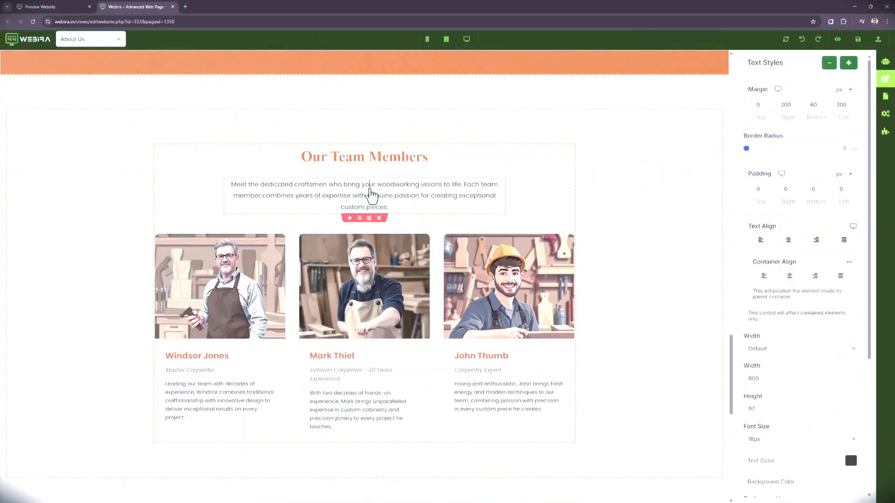
scroll(226, 307, "down", 2)
left_click(223, 301)
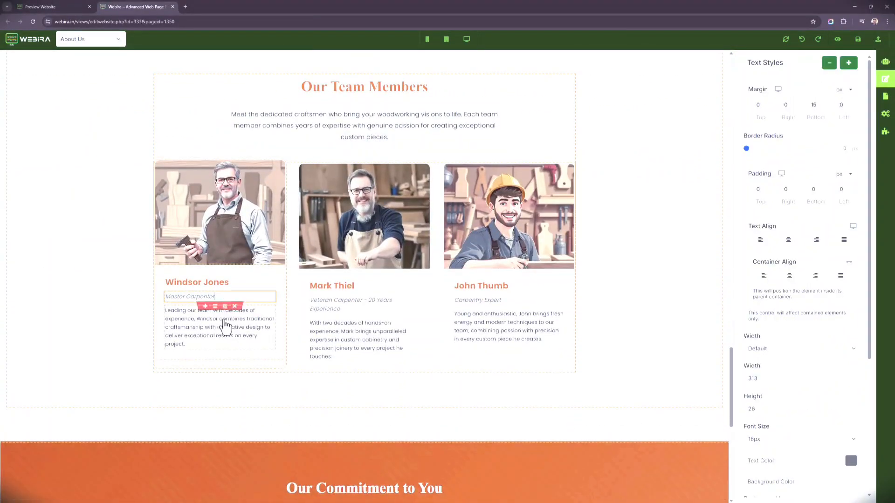
left_click(224, 322)
left_click(366, 233)
left_click(366, 306)
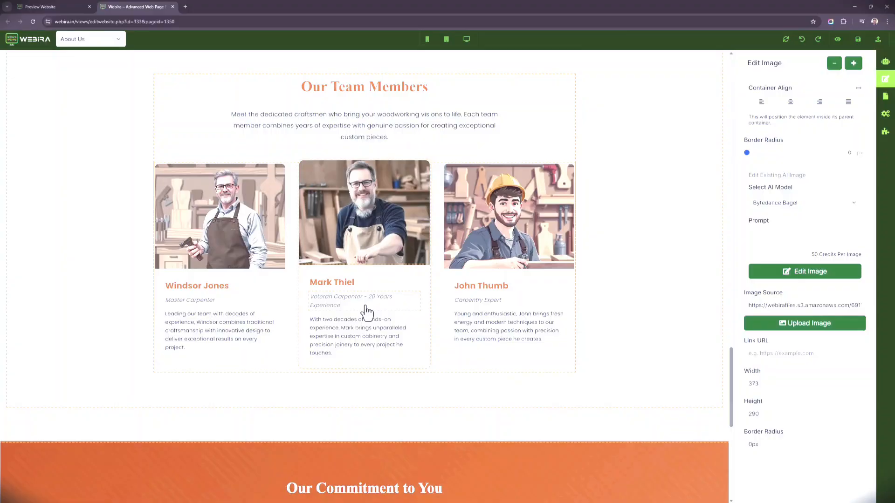
left_click(519, 237)
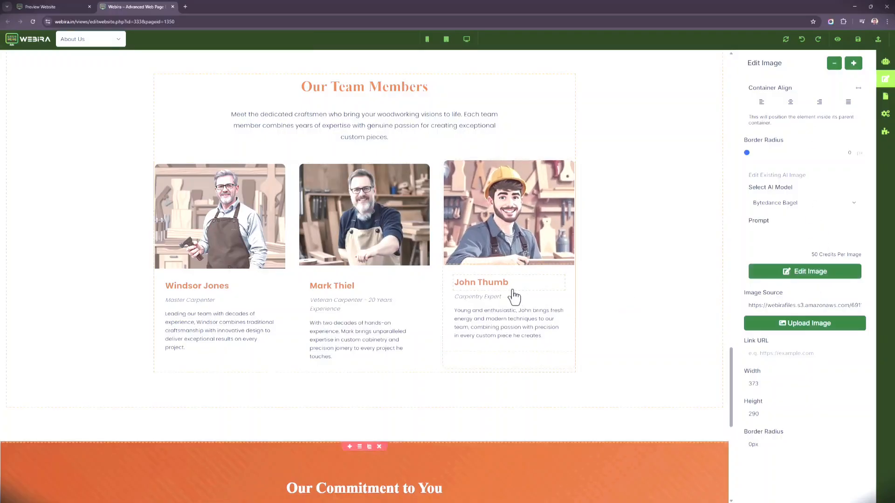
scroll(420, 333, "down", 6)
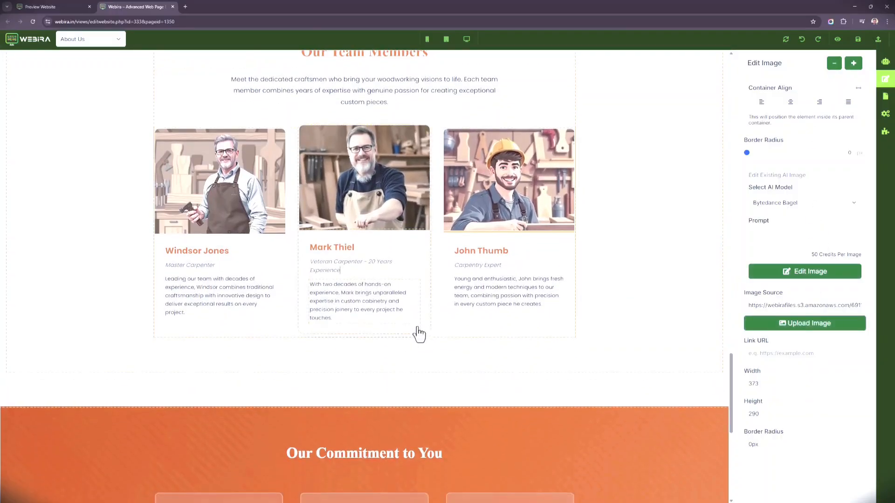
scroll(92, 71, "up", 1)
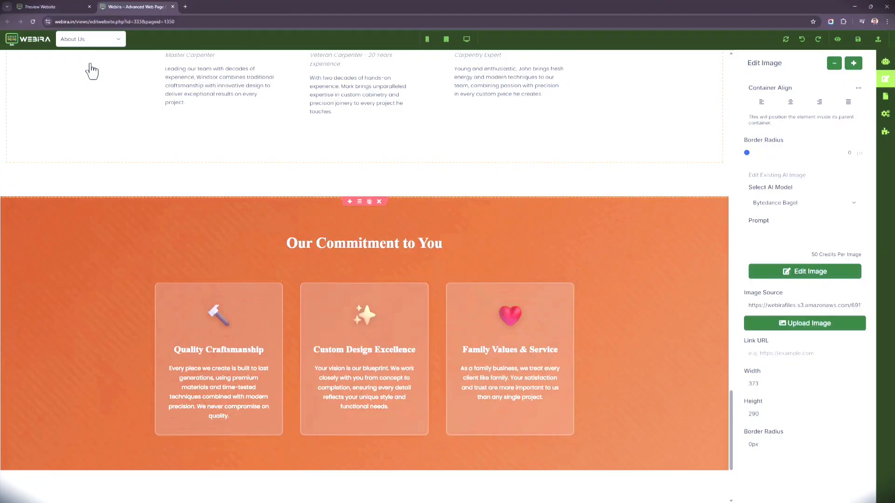
Step: Open the Custom Furniture page and examine its sections from the creation process down to the closing call to action
left_click(104, 39)
left_click(103, 83)
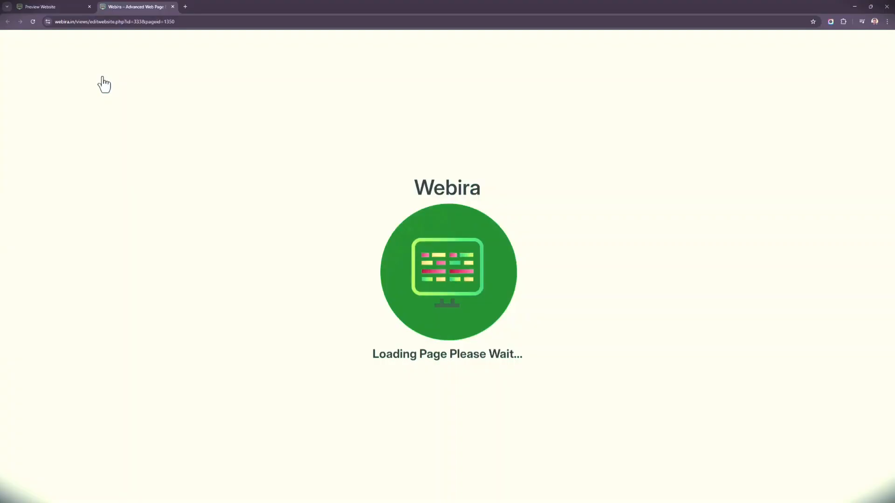
scroll(205, 281, "down", 2)
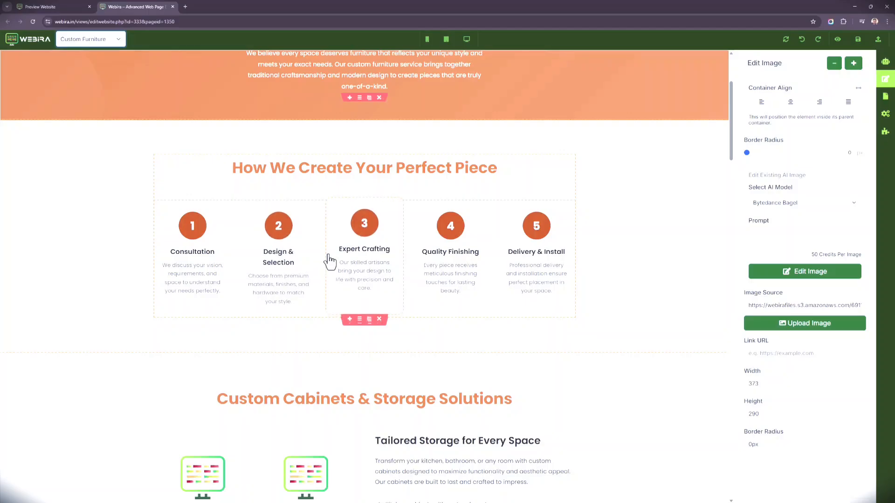
scroll(354, 252, "down", 2)
scroll(366, 266, "down", 1)
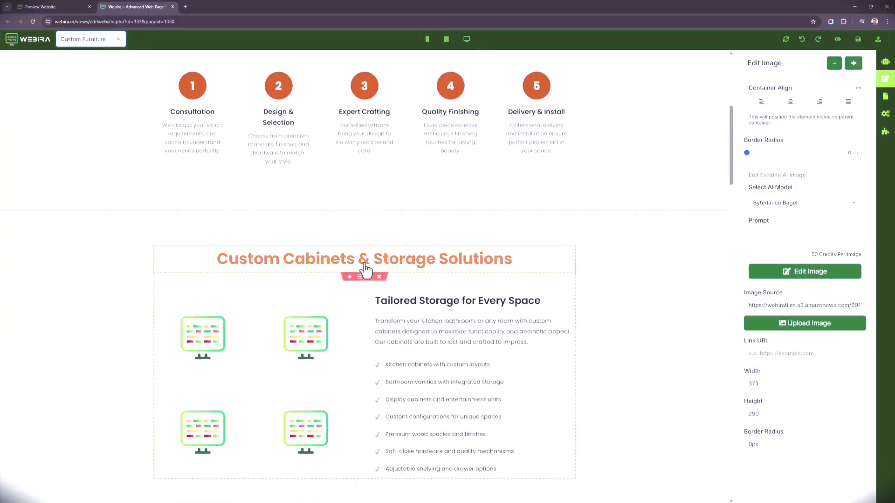
scroll(359, 264, "up", 3)
scroll(396, 249, "down", 5)
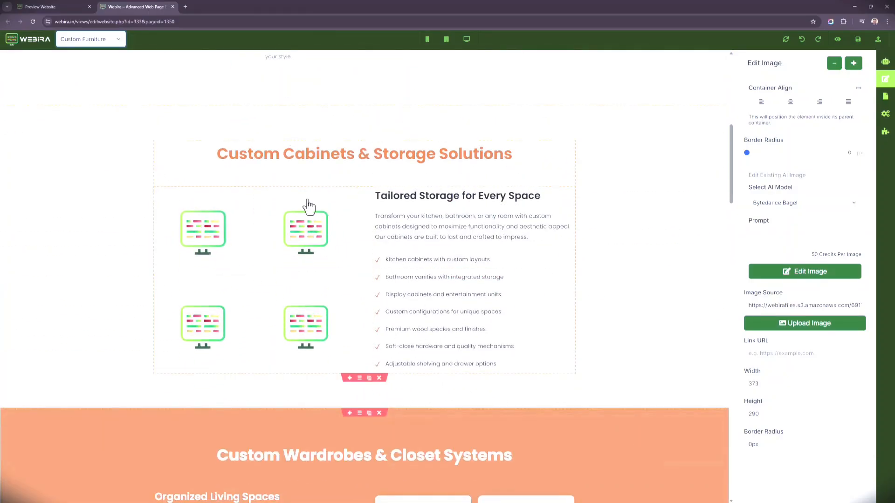
scroll(332, 298, "down", 1)
scroll(332, 298, "down", 10)
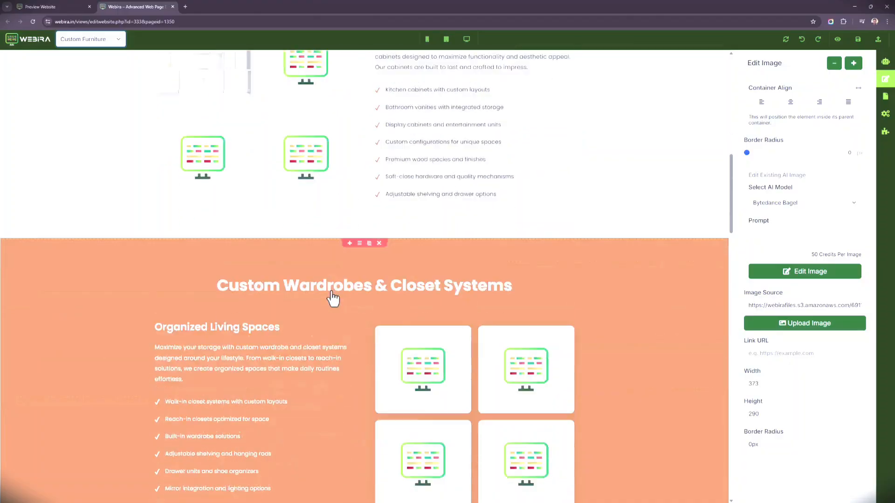
scroll(281, 282, "down", 8)
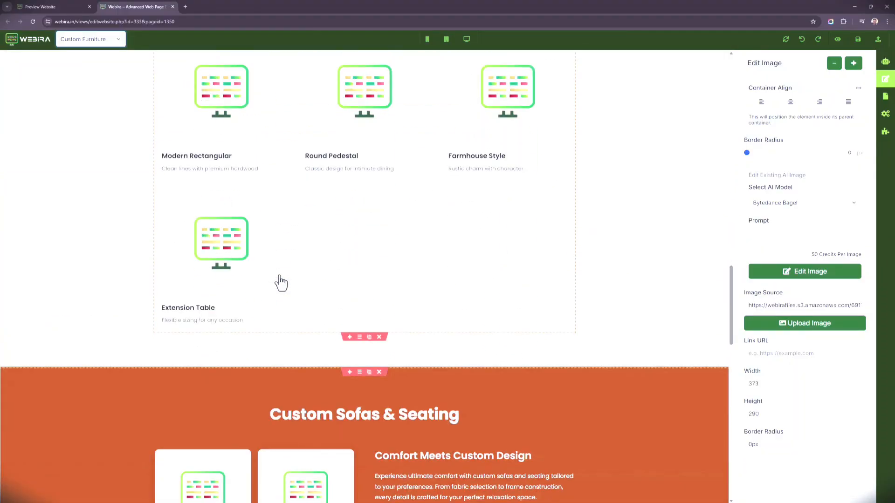
scroll(281, 282, "down", 4)
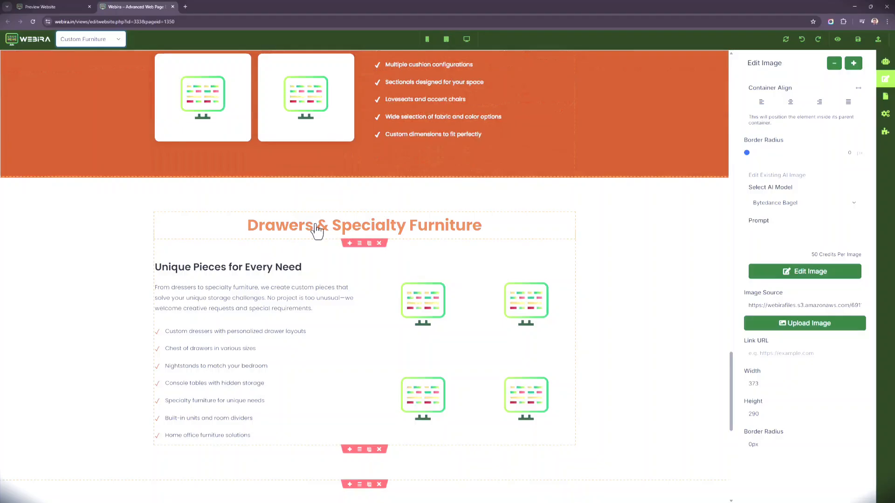
scroll(314, 228, "up", 7)
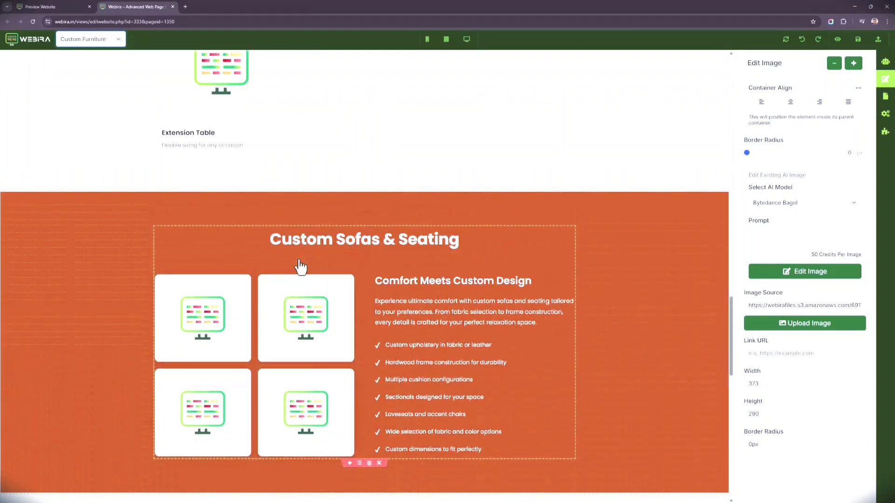
scroll(303, 266, "down", 6)
scroll(314, 279, "down", 2)
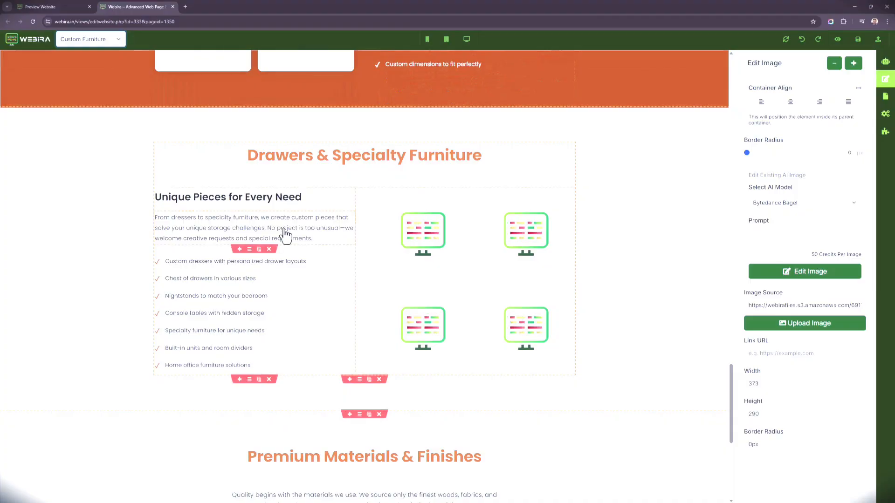
scroll(307, 270, "down", 4)
scroll(481, 306, "down", 3)
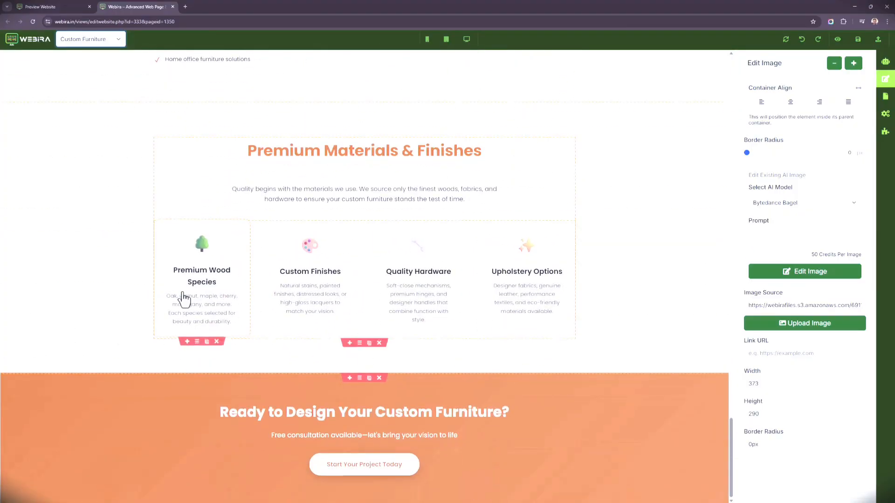
scroll(482, 317, "down", 1)
scroll(343, 434, "down", 1)
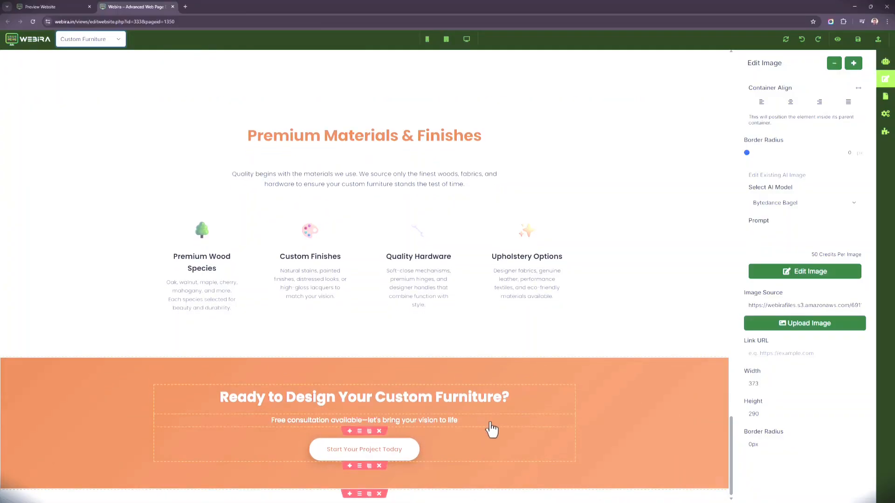
Step: Return to the Custom Cabinets & Storage Solutions and Custom Wardrobes & Closet Systems sections and examine their images
scroll(512, 396, "up", 2)
left_click(600, 329)
scroll(594, 340, "up", 5)
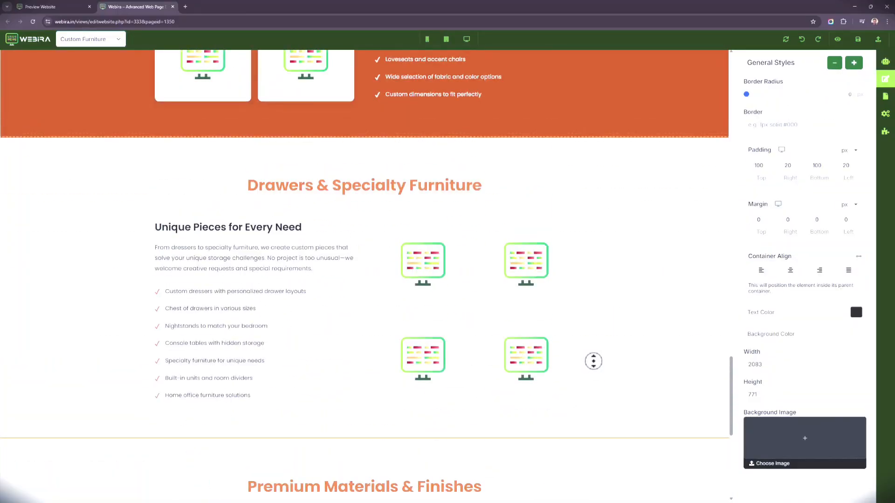
scroll(591, 336, "up", 4)
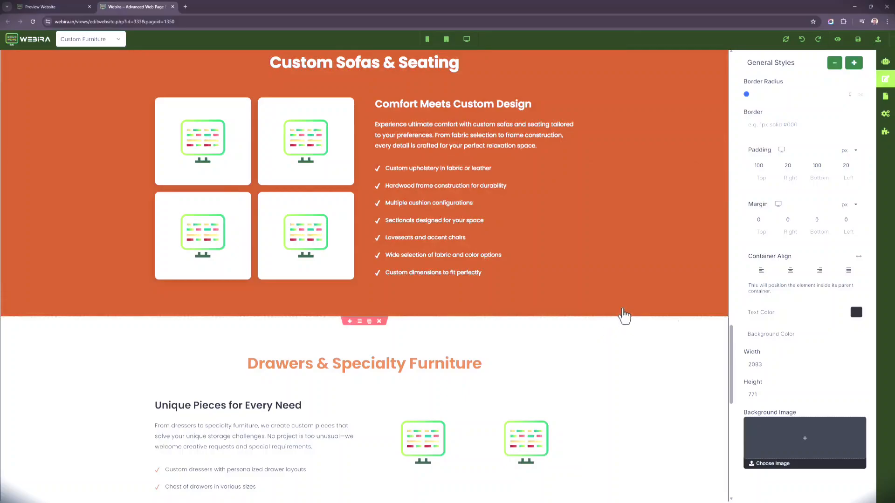
left_click_drag(731, 377, 707, 172)
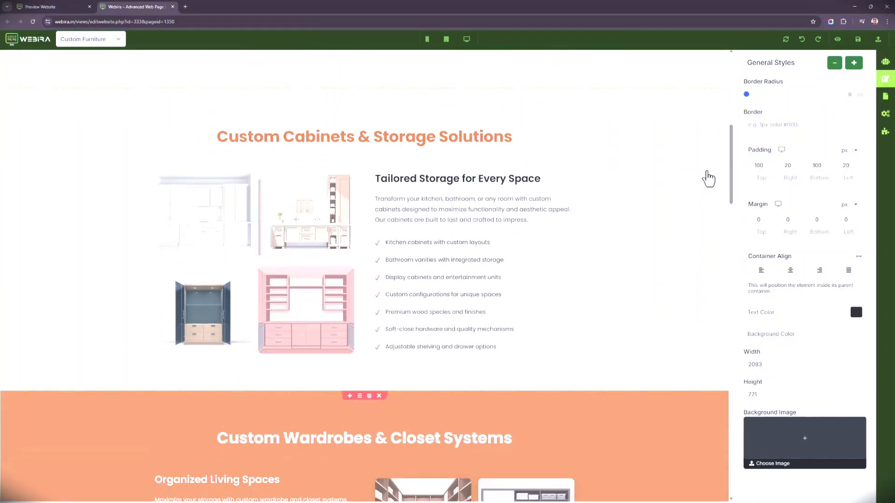
scroll(372, 195, "down", 5)
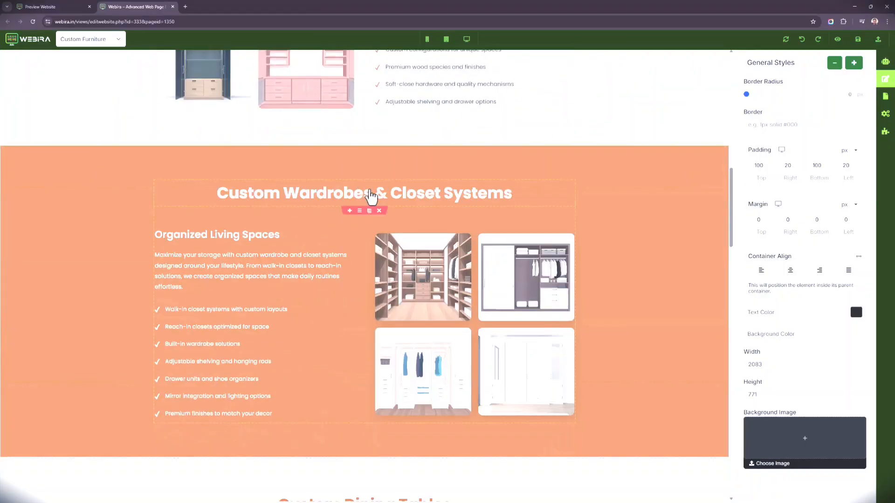
Step: Examine the Custom Dining Tables section and the images of its four table styles
scroll(372, 196, "down", 3)
scroll(379, 240, "down", 4)
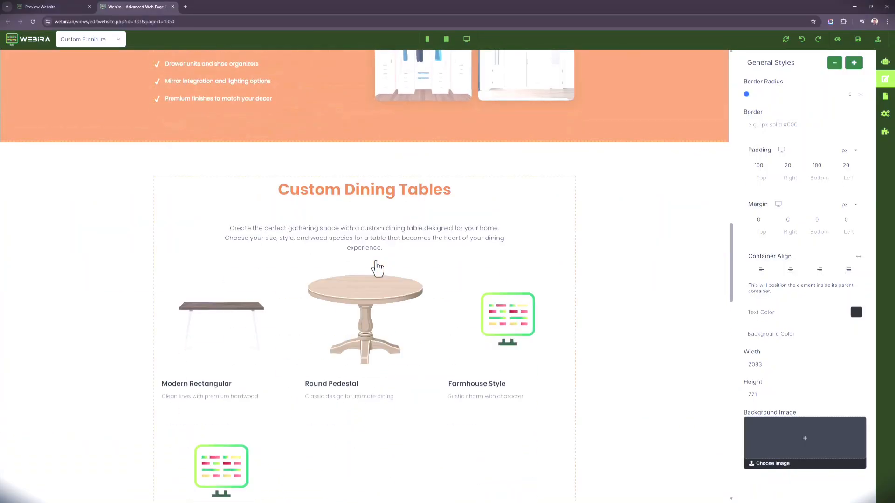
scroll(206, 347, "down", 2)
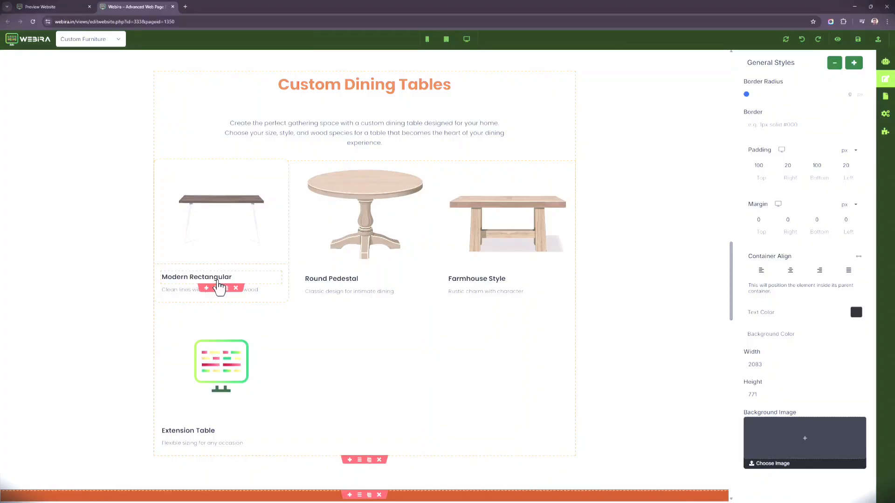
scroll(235, 275, "down", 2)
scroll(250, 265, "up", 3)
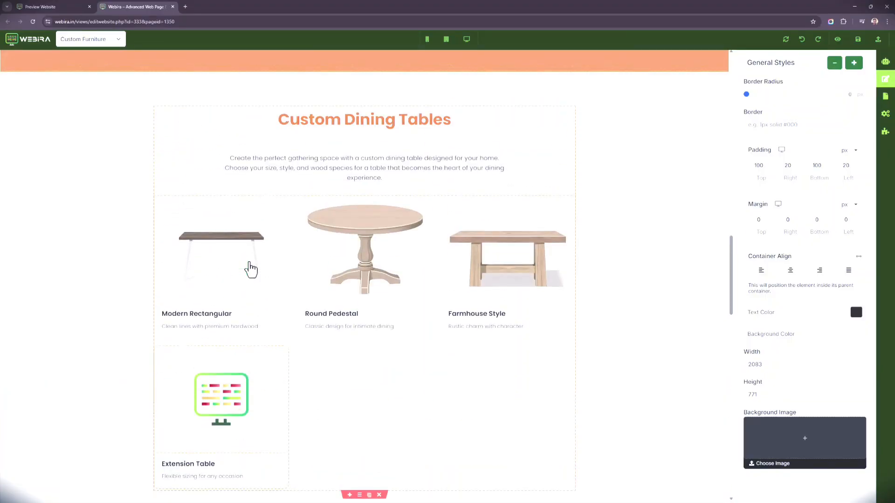
scroll(280, 323, "down", 11)
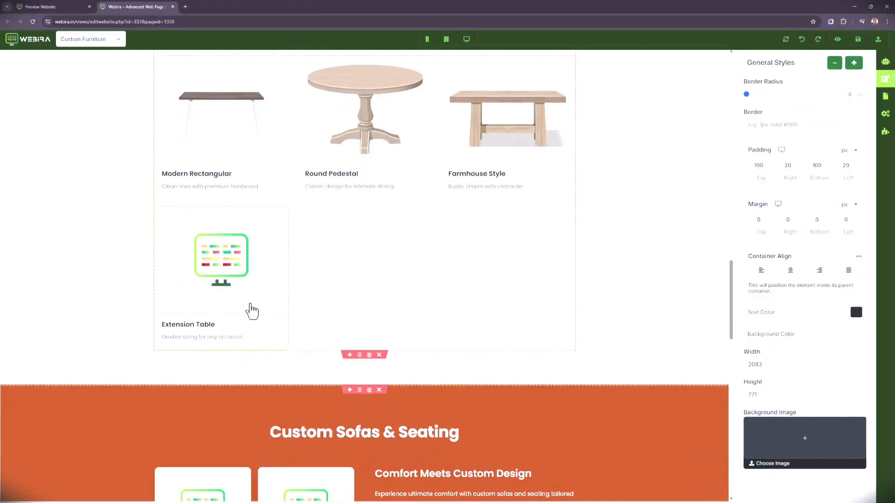
scroll(319, 330, "down", 3)
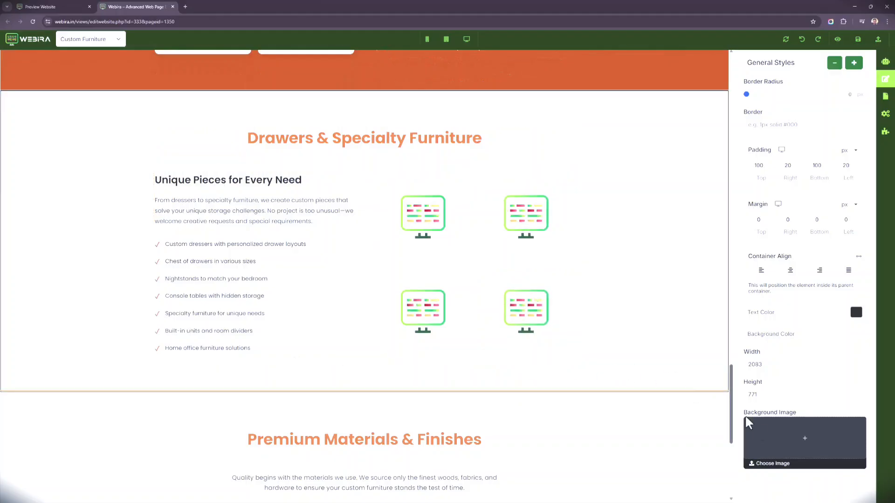
Step: Examine the images in Custom Sofas & Seating and recheck the Extension Table and wardrobe images above it
left_click_drag(733, 428, 716, 370)
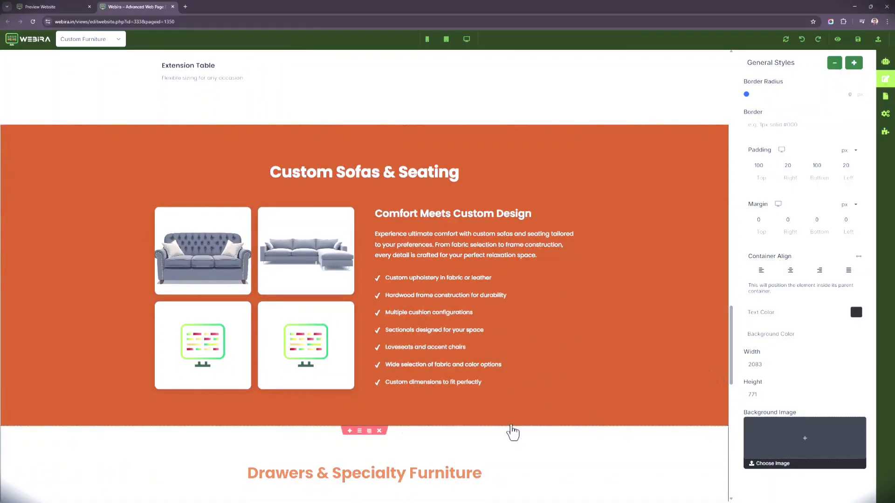
scroll(309, 339, "down", 6)
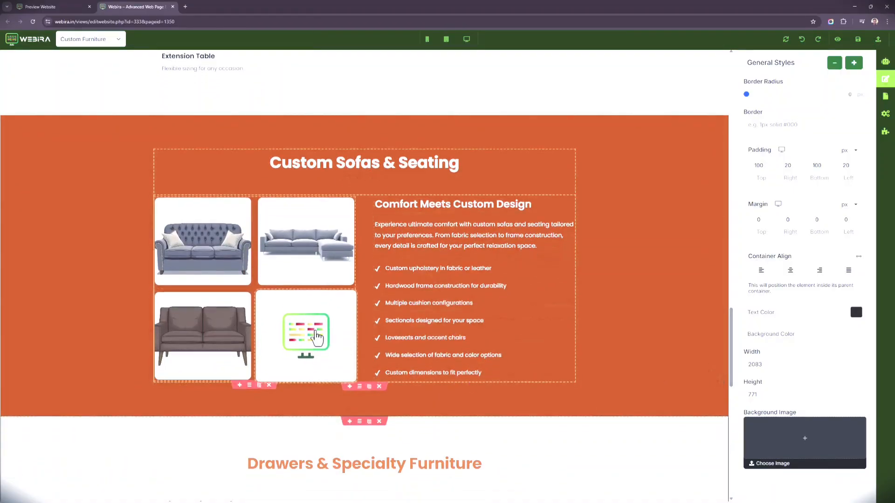
scroll(342, 340, "up", 5)
scroll(338, 339, "up", 10)
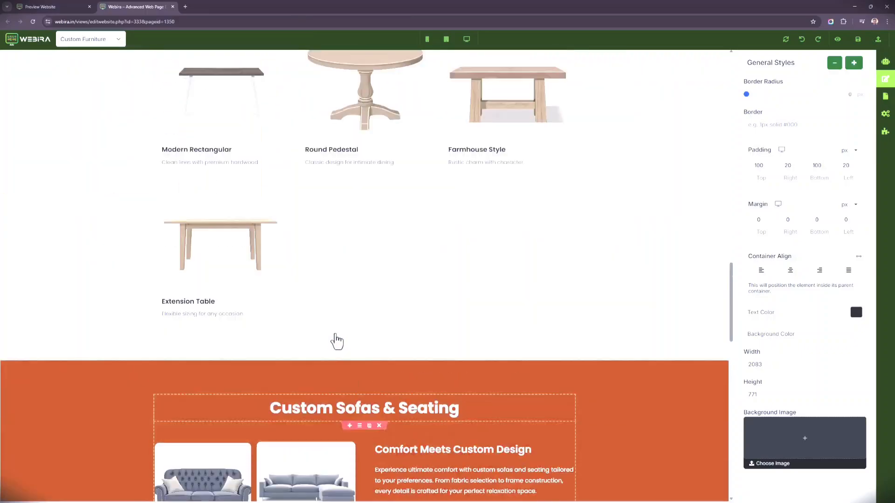
scroll(177, 347, "down", 3)
scroll(189, 341, "up", 7)
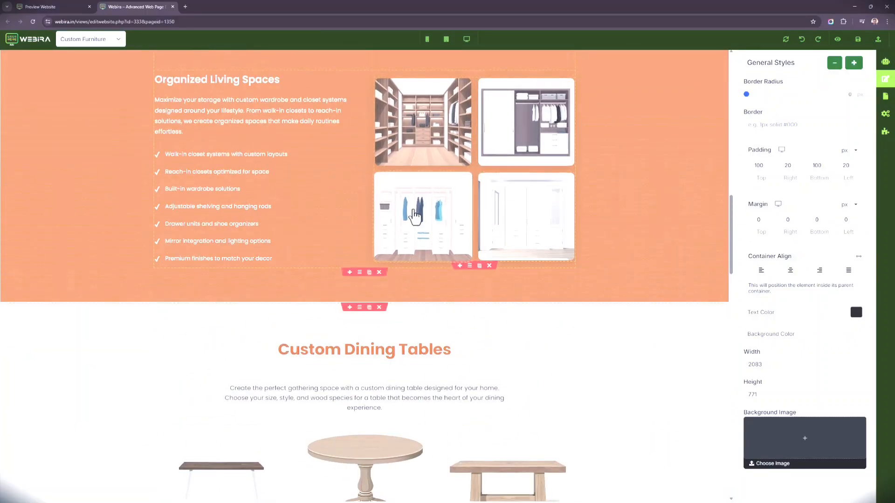
Step: Examine the sofa images and the Drawers & Specialty Furniture section, and return to the start of the Custom Furniture page
scroll(304, 303, "down", 12)
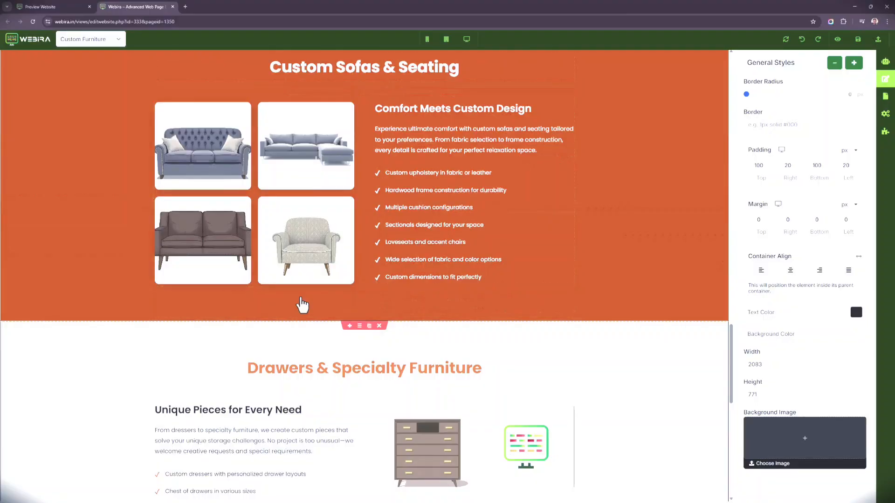
scroll(303, 305, "down", 4)
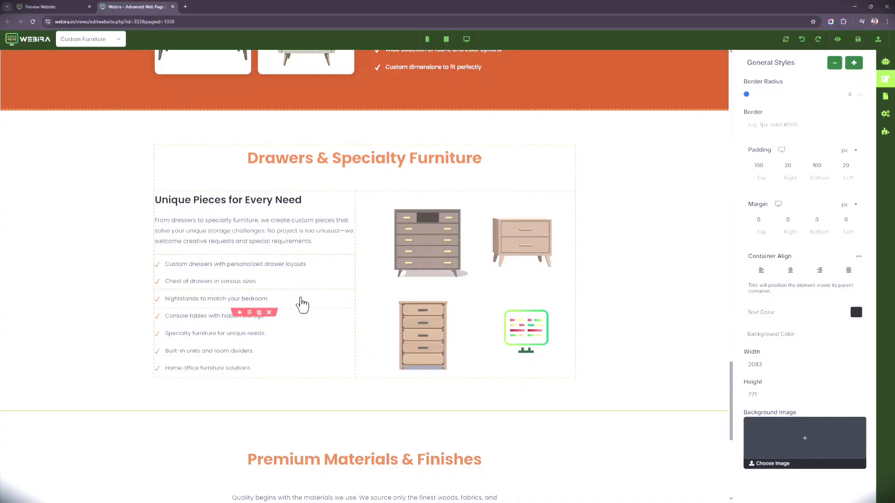
scroll(187, 443, "up", 3)
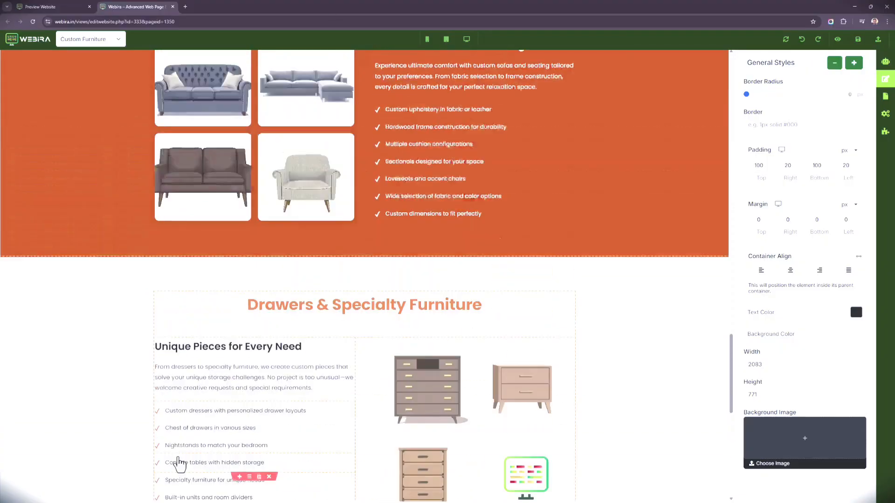
scroll(189, 434, "down", 8)
scroll(297, 302, "down", 2)
scroll(297, 300, "up", 5)
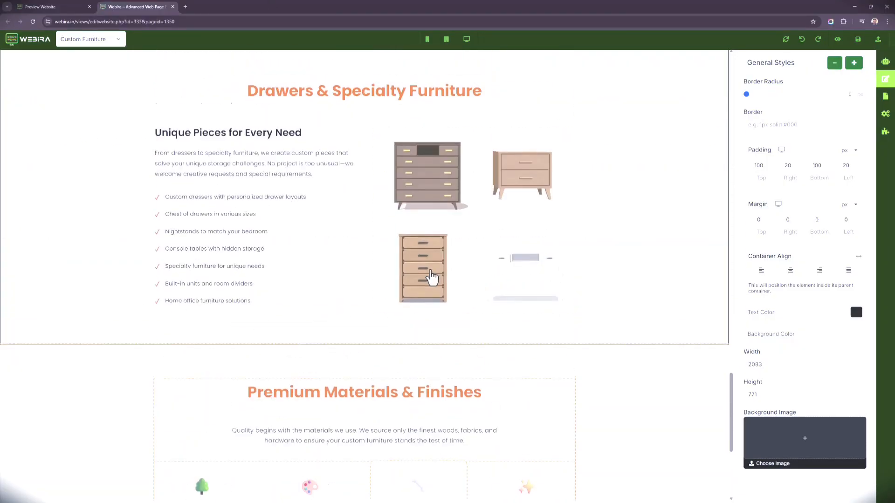
scroll(652, 326, "up", 20)
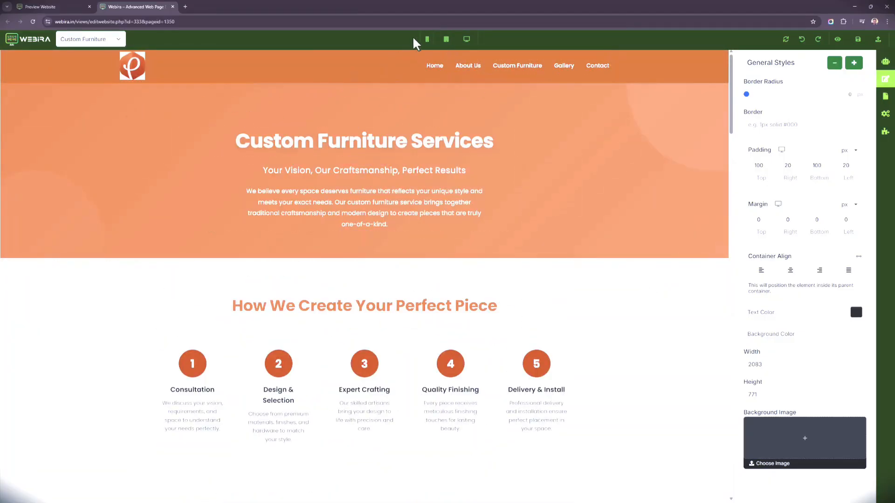
Step: Preview the Custom Furniture page in mobile and tablet layouts and return to the desktop layout
left_click(427, 41)
scroll(346, 176, "down", 8)
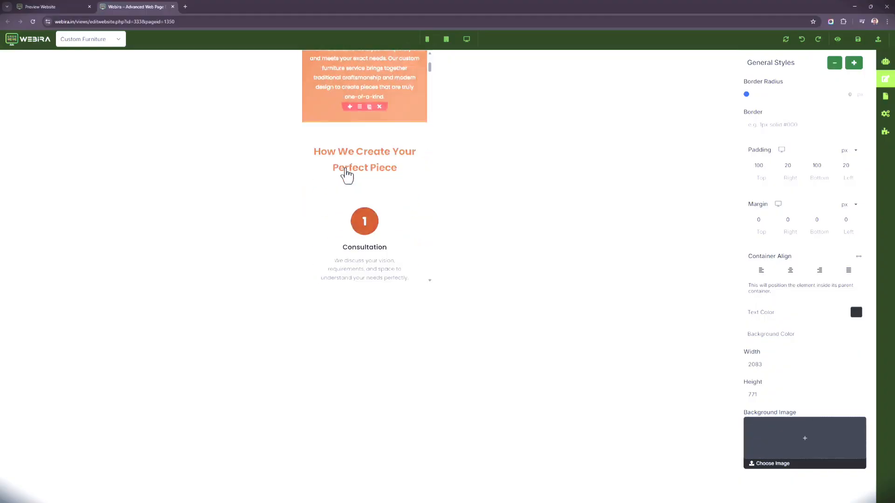
scroll(368, 175, "down", 10)
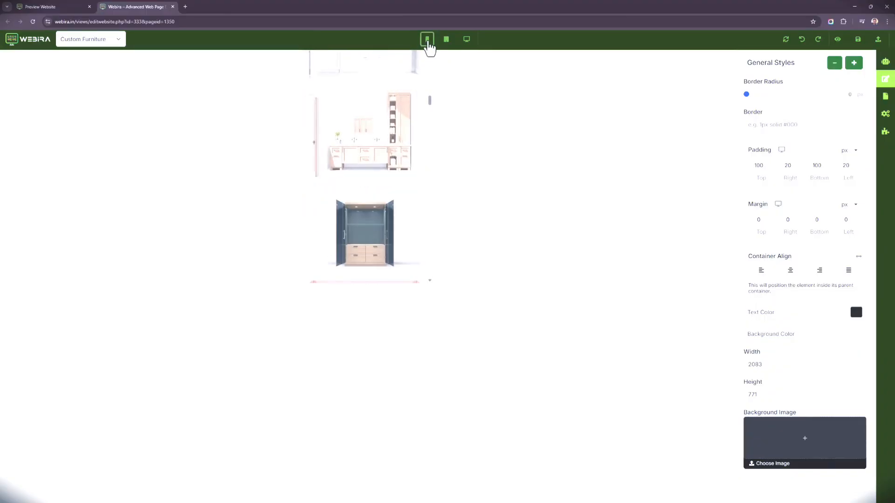
left_click(450, 42)
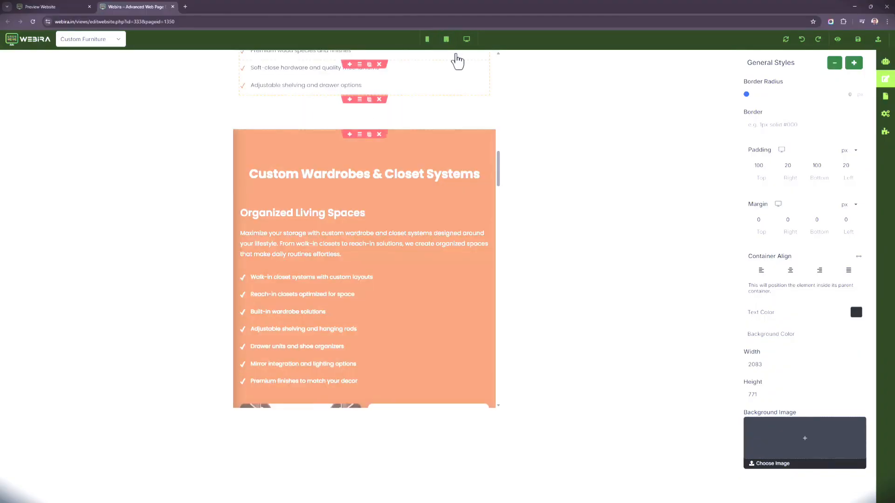
left_click(465, 42)
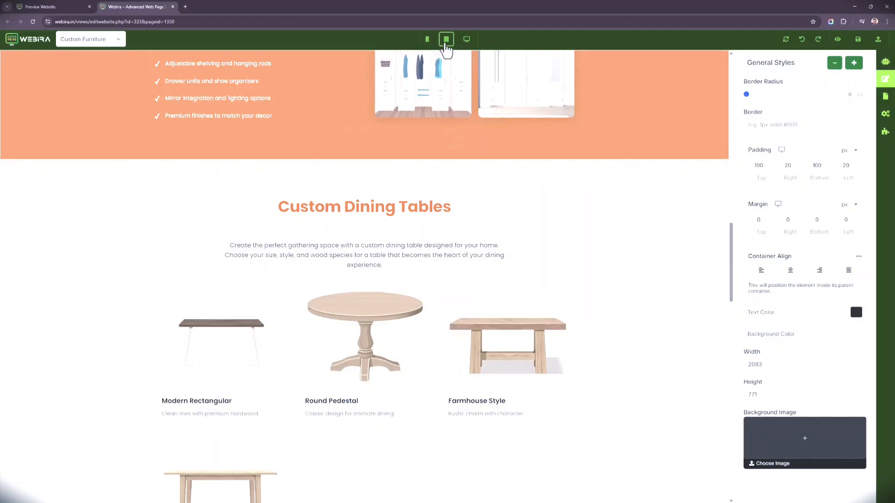
left_click(446, 39)
scroll(438, 281, "up", 5)
scroll(438, 282, "up", 9)
scroll(438, 282, "down", 9)
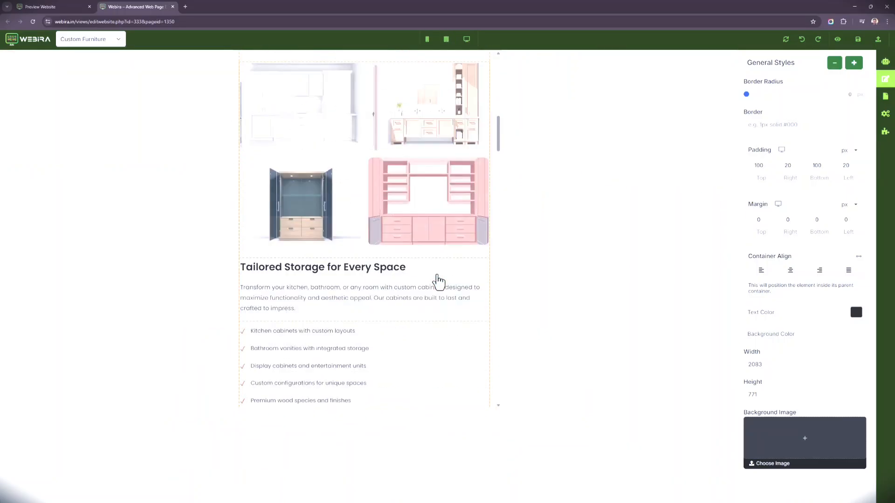
left_click(468, 40)
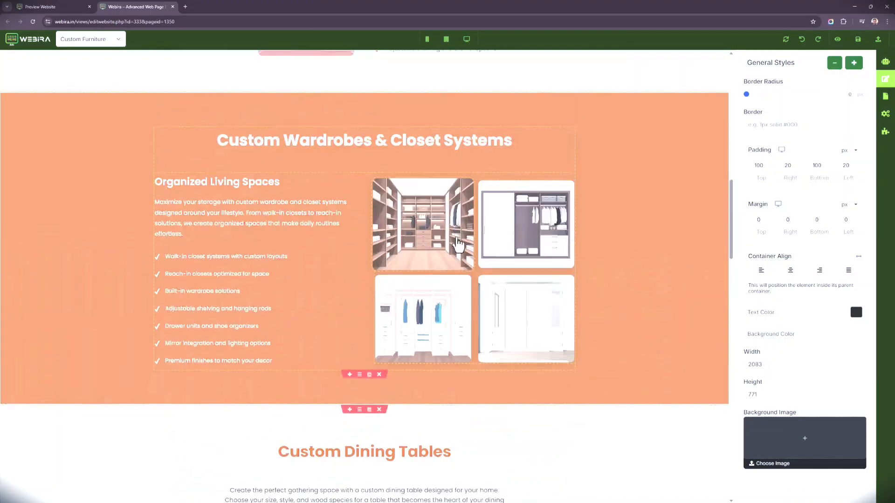
scroll(457, 243, "up", 6)
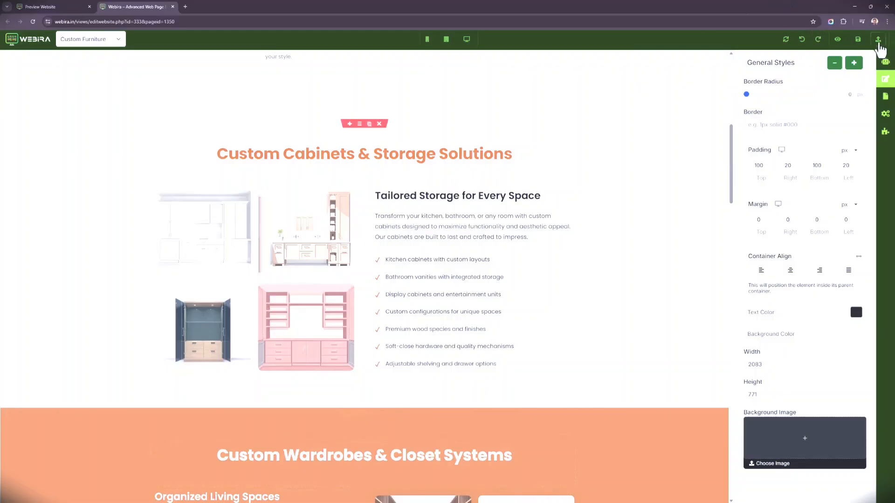
Step: Save the Custom Furniture page and go back to the About Us page to look over its opening sections
left_click(858, 40)
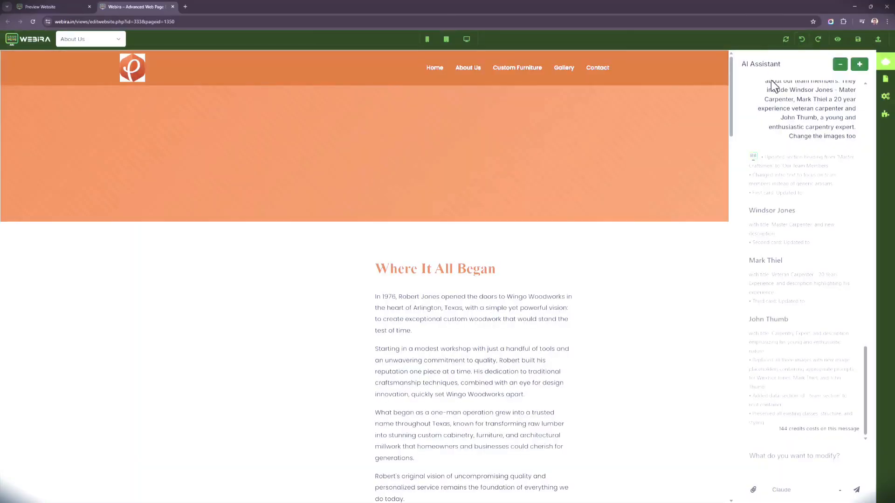
scroll(417, 261, "down", 2)
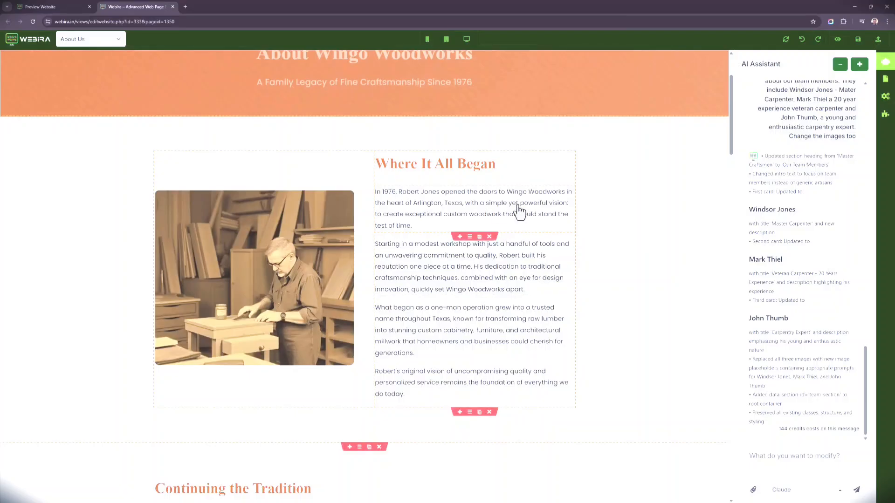
scroll(519, 212, "up", 2)
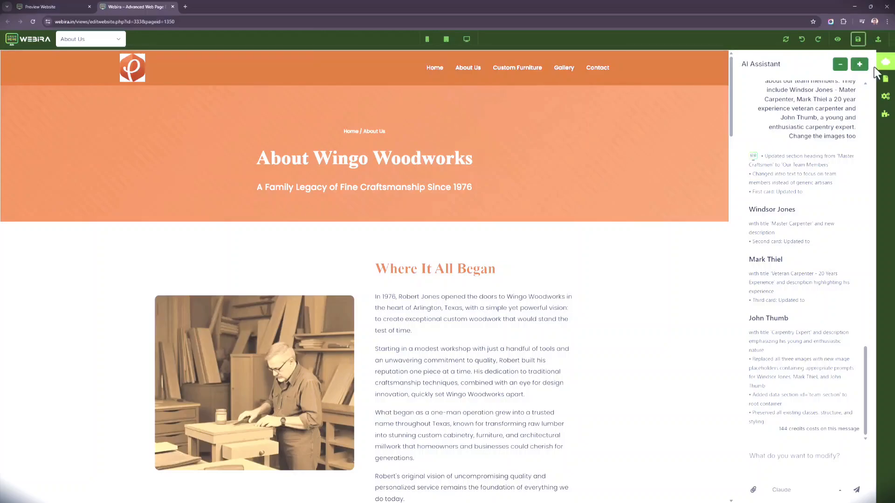
Step: Open the SEO settings and review the meta title, meta description, keywords and favicon
left_click(886, 96)
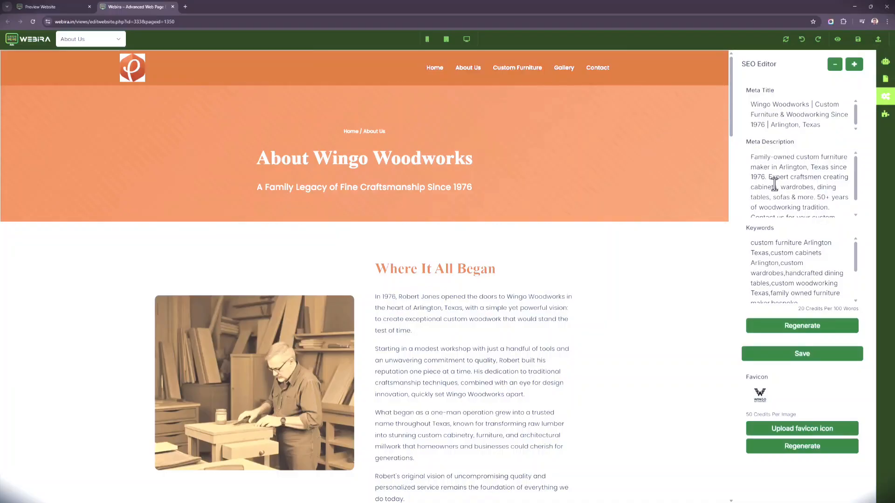
scroll(765, 191, "down", 3)
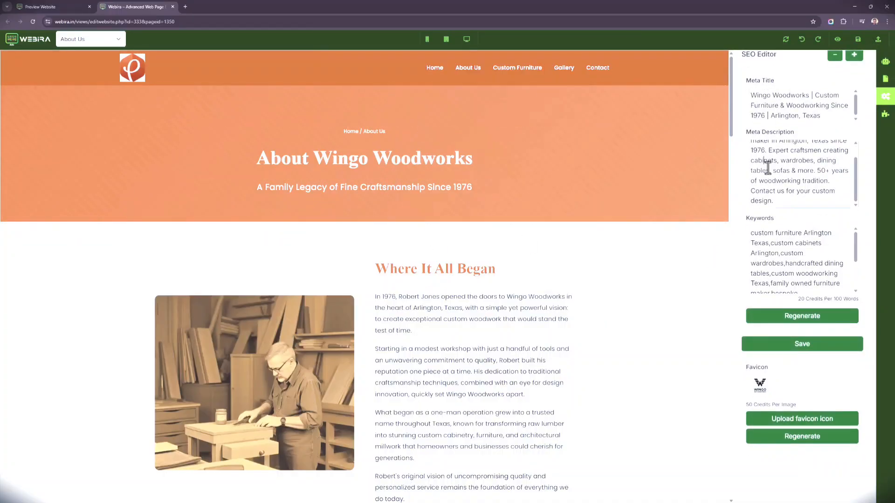
left_click(787, 242)
scroll(738, 272, "down", 2)
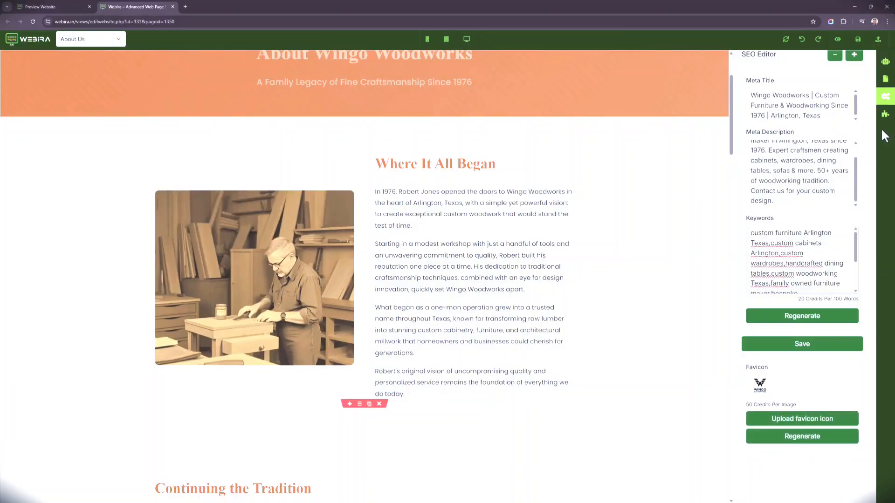
Step: Review the page's stylesheet in the CSS Editor and the Image, Video, Google Map and Image Slider components
left_click(887, 94)
scroll(822, 233, "down", 10)
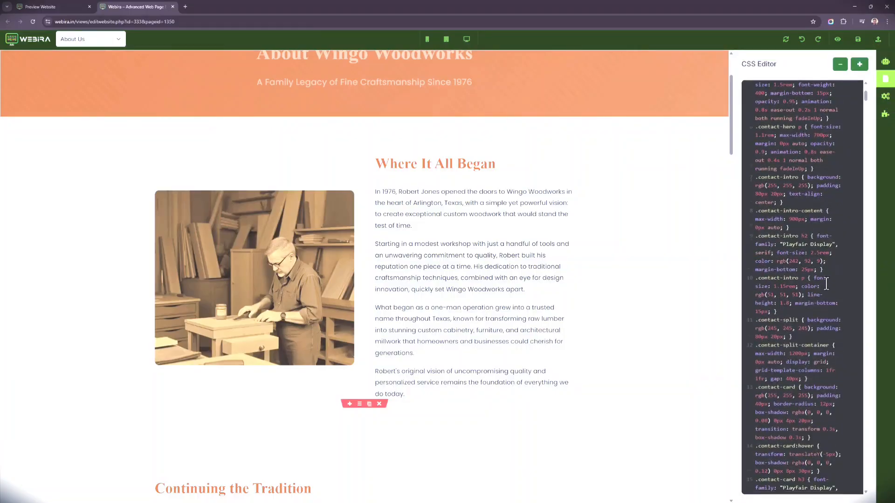
scroll(826, 284, "up", 6)
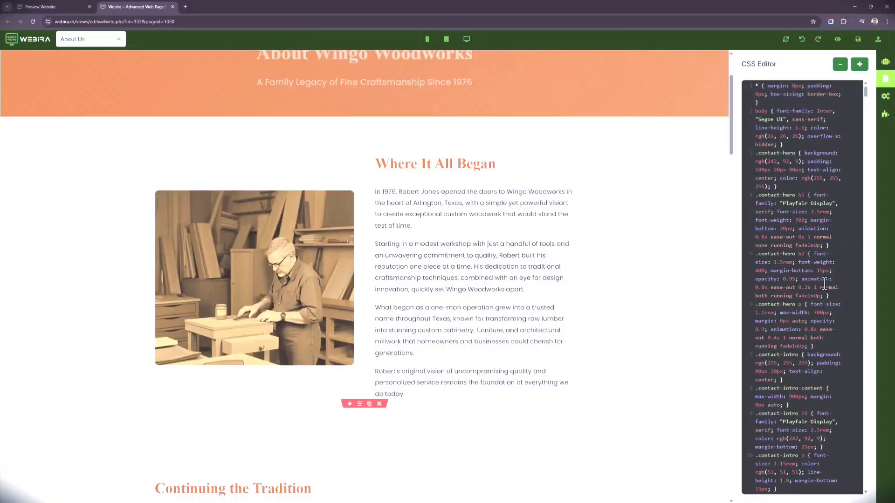
scroll(806, 177, "down", 5)
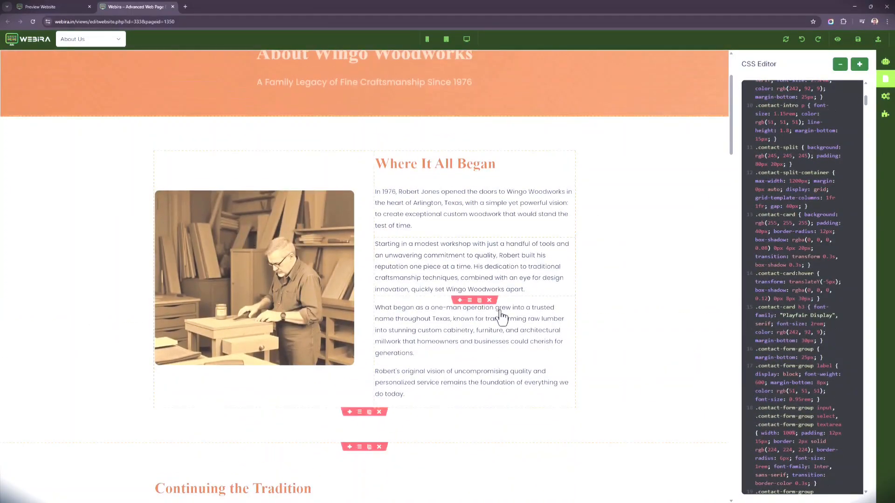
scroll(840, 309, "up", 3)
scroll(816, 235, "up", 3)
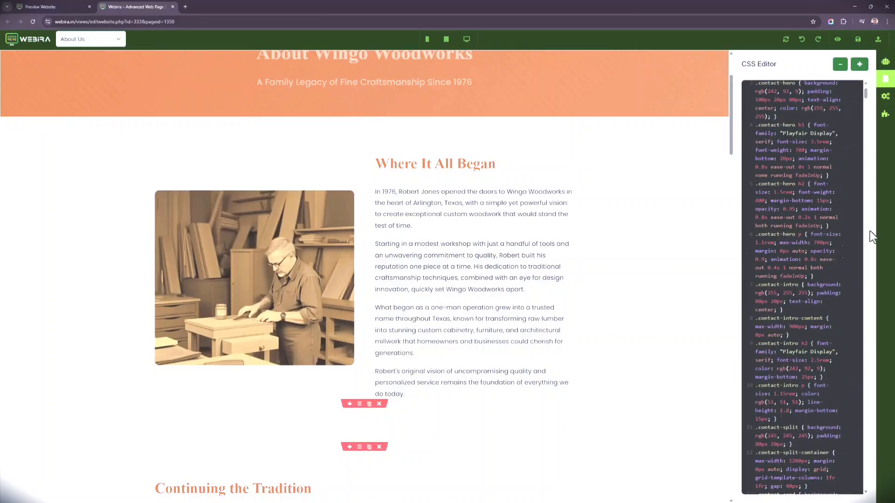
left_click(884, 114)
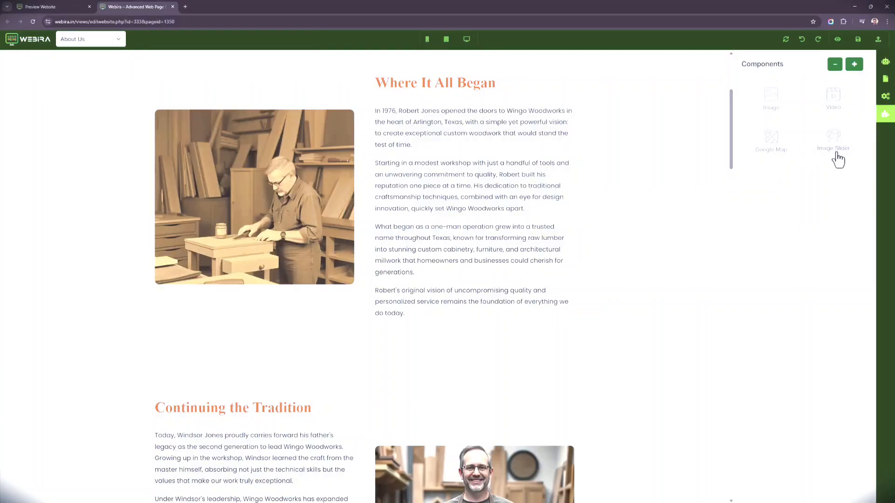
scroll(539, 97, "up", 5)
Step: Switch to the Wingo Woodworks website overview, look over the deployment options and return to the overview
left_click(51, 6)
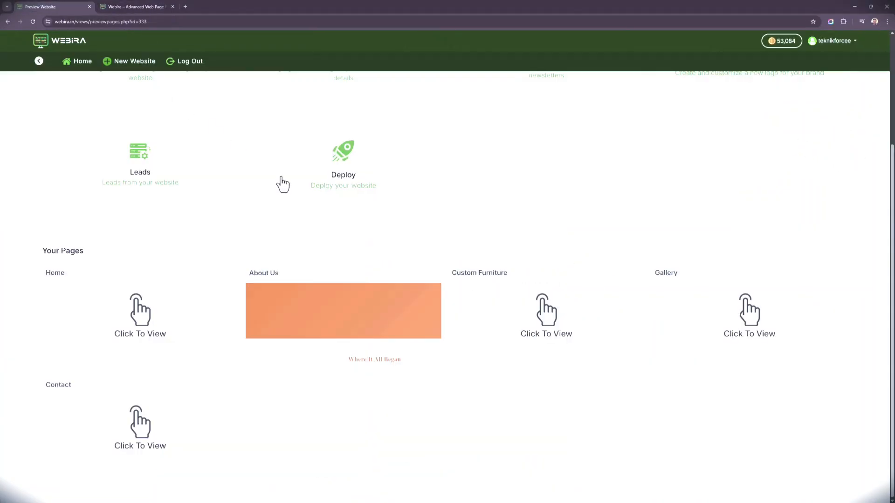
scroll(311, 380, "up", 3)
scroll(298, 360, "down", 1)
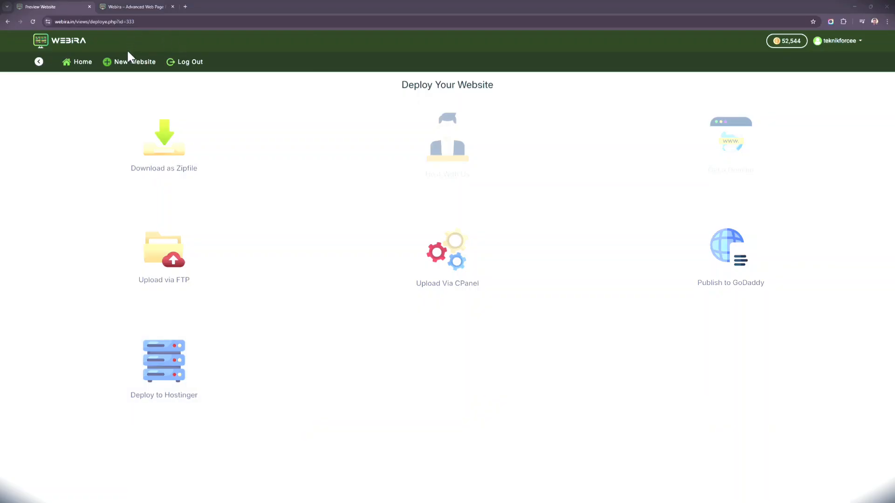
left_click(39, 62)
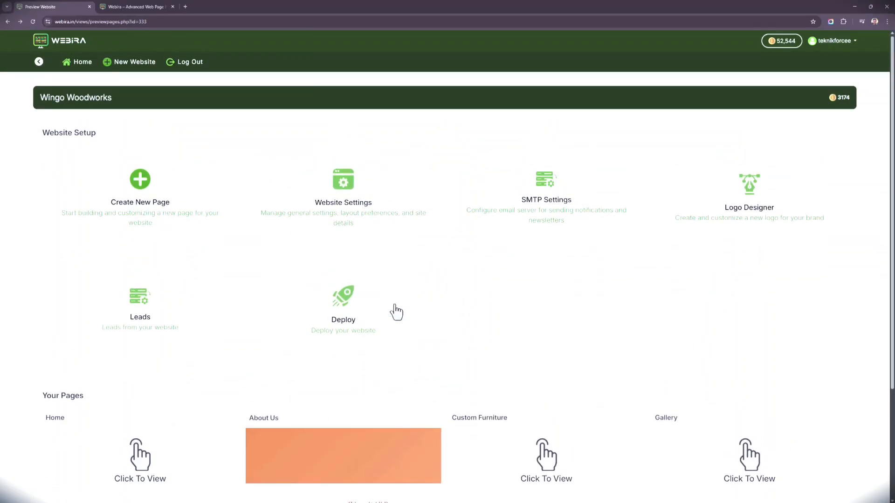
Step: Look over the website's SMTP settings fields and return to the Wingo Woodworks overview
left_click(510, 237)
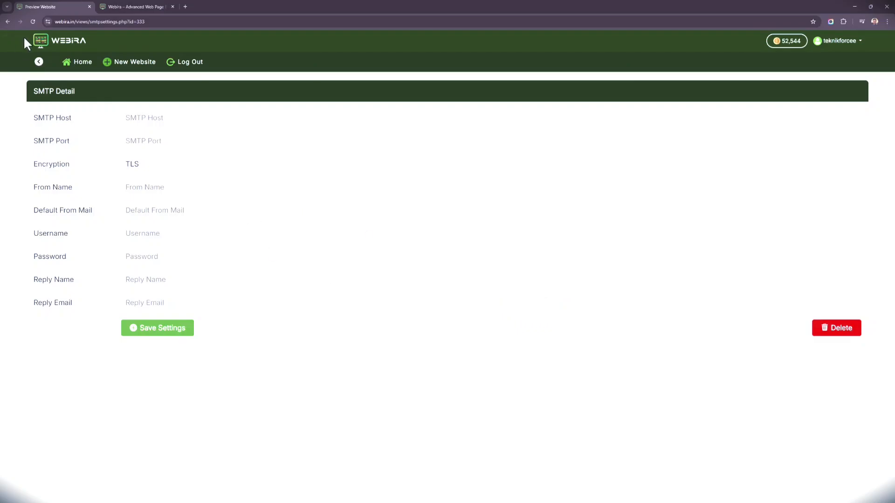
left_click(39, 63)
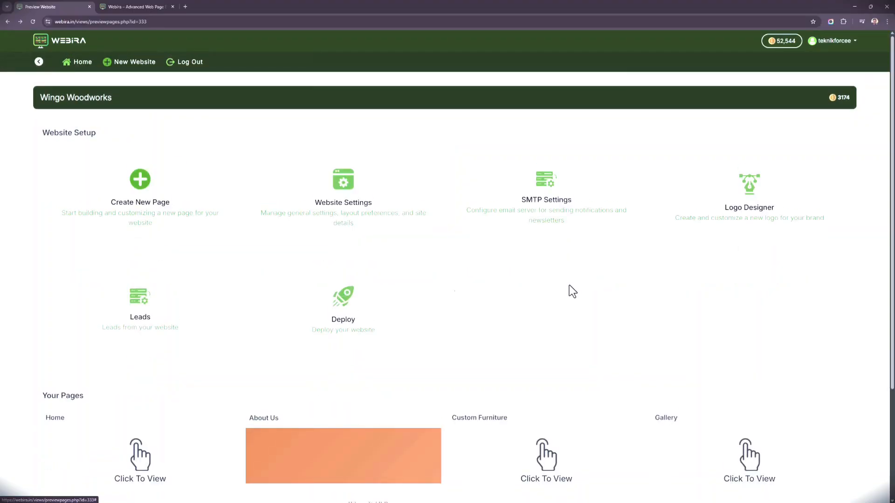
Step: Open the Contact page in the editor and view its Request a Consultation section
scroll(508, 415, "down", 3)
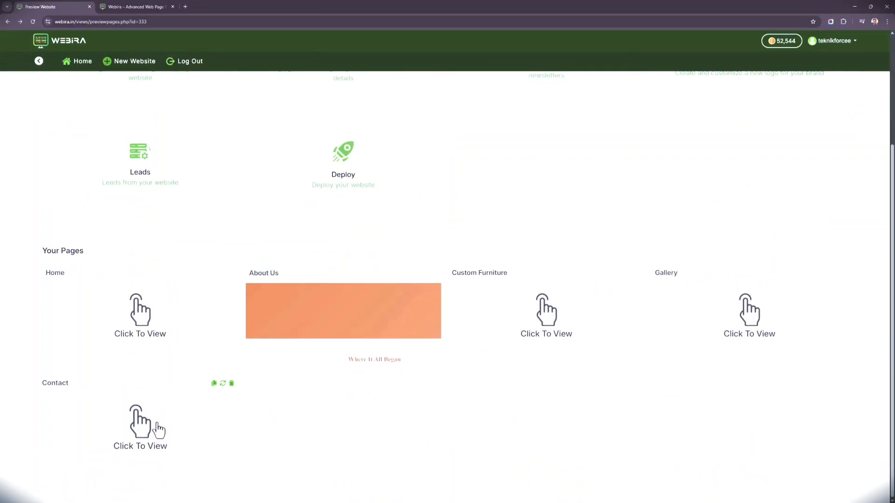
left_click(226, 379)
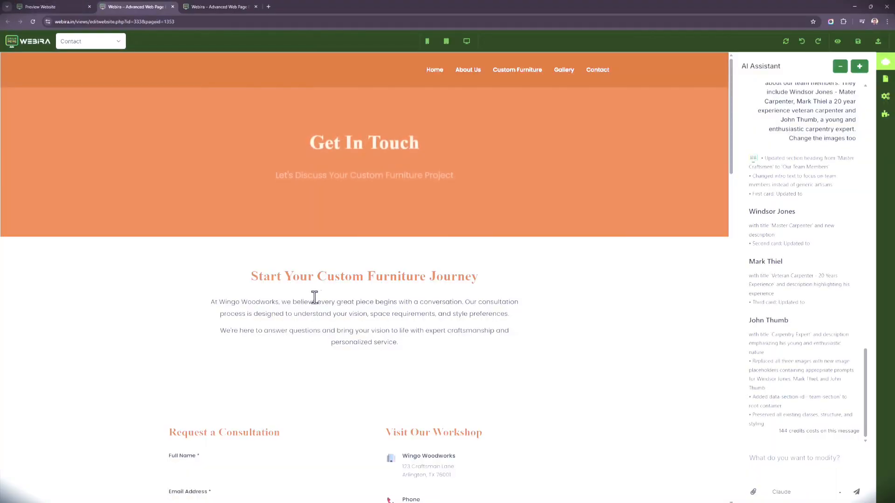
scroll(321, 280, "down", 5)
scroll(322, 280, "down", 2)
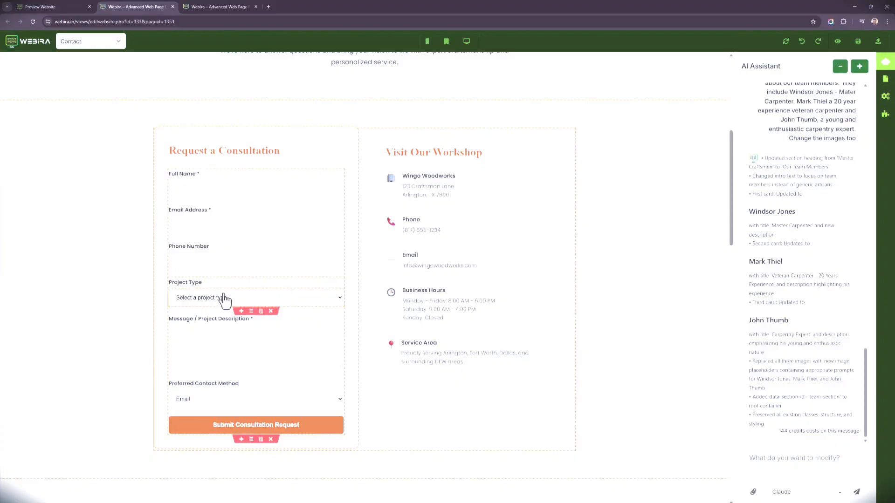
Step: Inspect the consultation form's input fields and the choices offered for Project Type and Preferred Contact Method
left_click(206, 194)
left_click(204, 226)
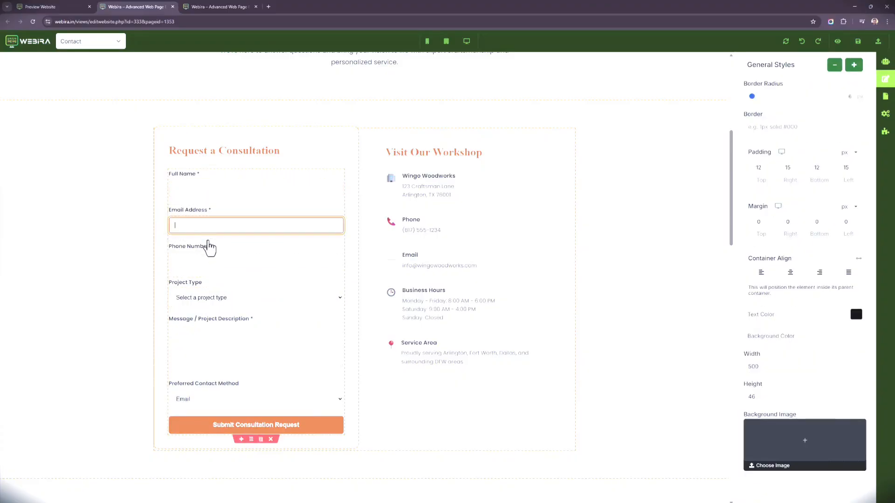
left_click(213, 261)
left_click(218, 299)
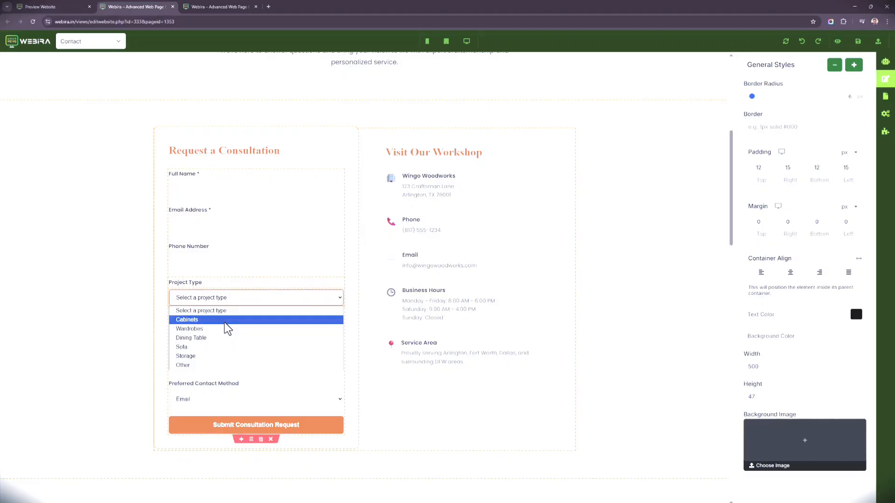
left_click(583, 241)
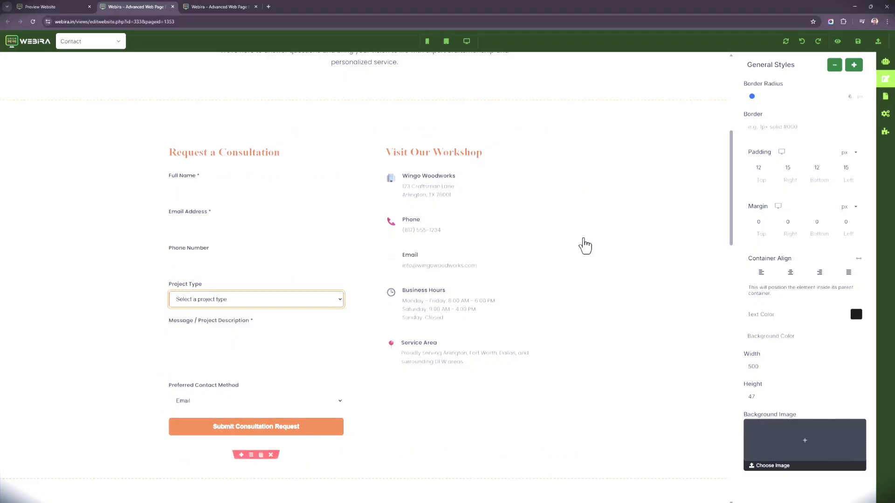
left_click(235, 349)
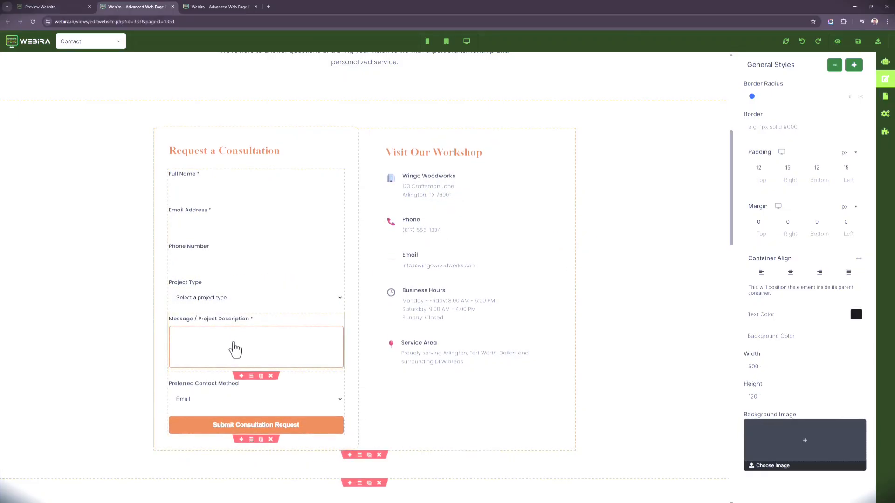
left_click(229, 400)
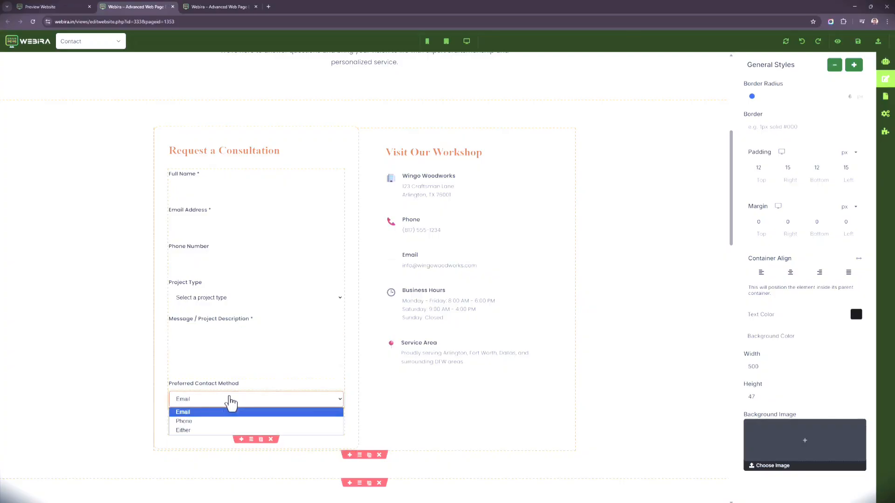
left_click(149, 472)
scroll(174, 463, "up", 4)
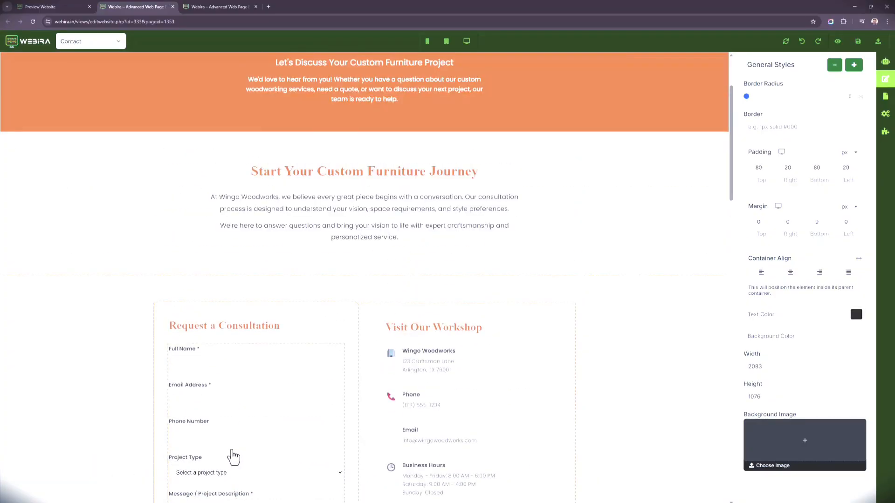
scroll(236, 453, "down", 2)
scroll(236, 452, "down", 2)
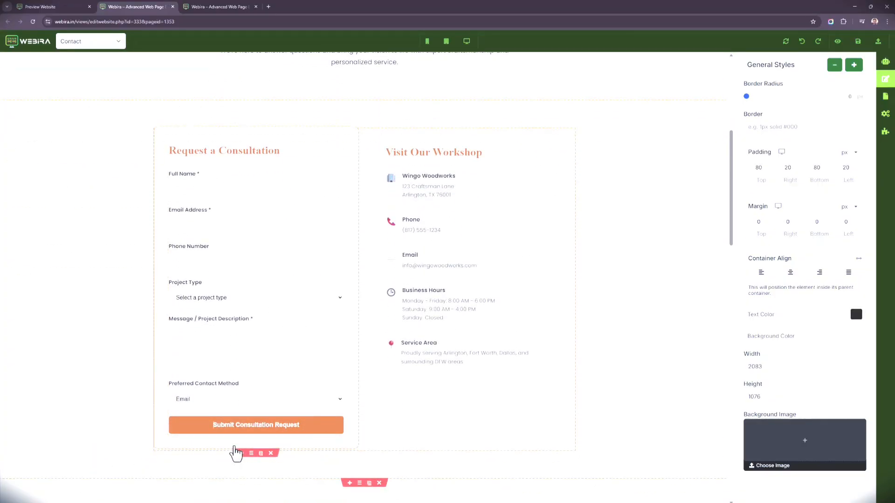
right_click(120, 135)
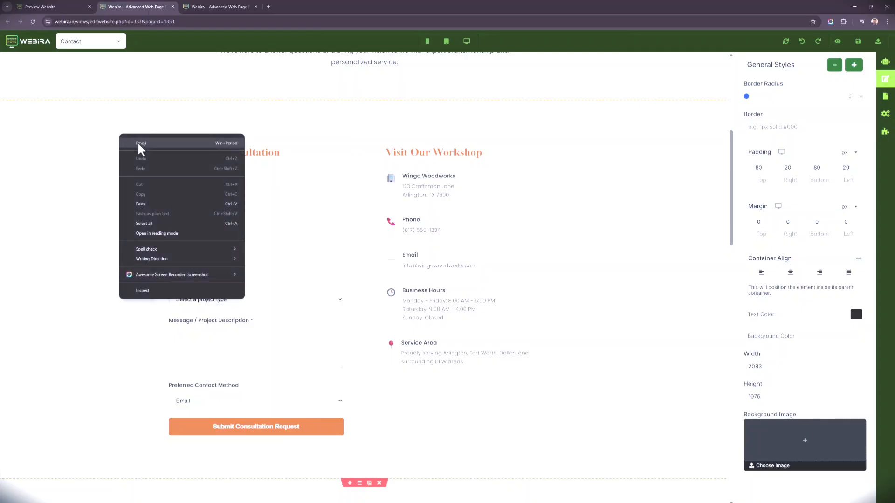
left_click(91, 153)
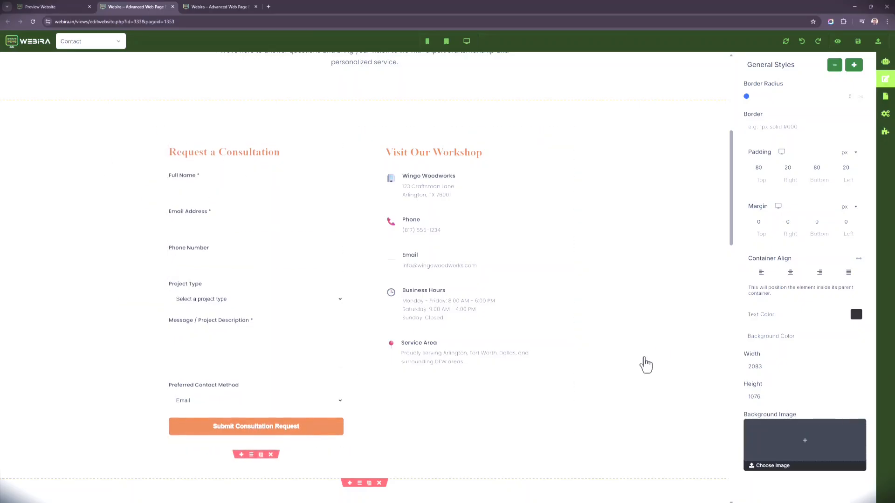
Step: Switch back to the Wingo Woodworks overview, check the website's leads table and return to the overview
left_click(77, 7)
scroll(419, 382, "up", 3)
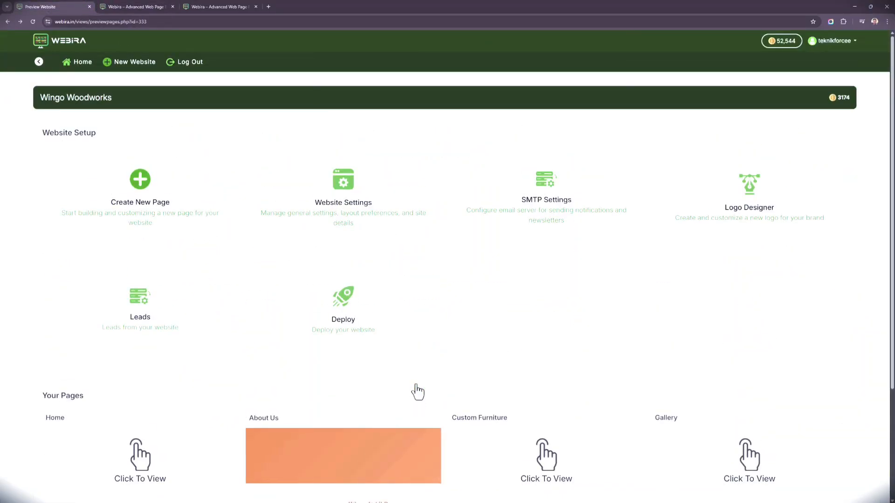
left_click(170, 349)
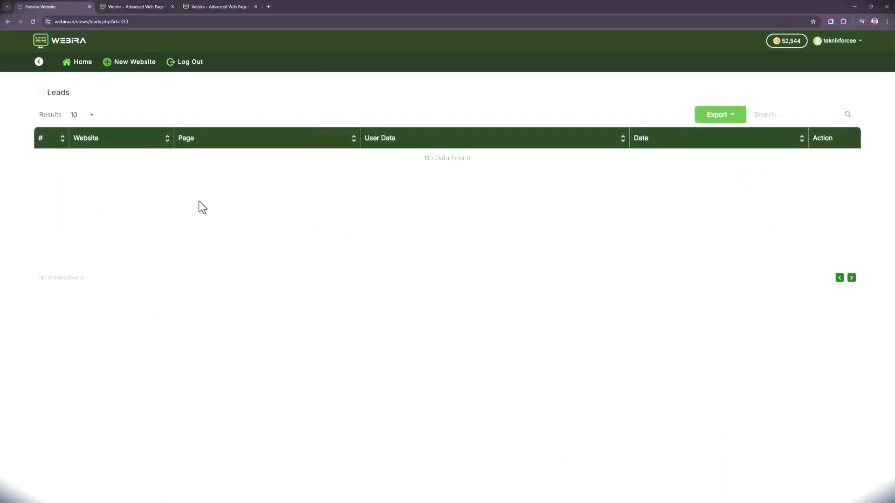
right_click(488, 192)
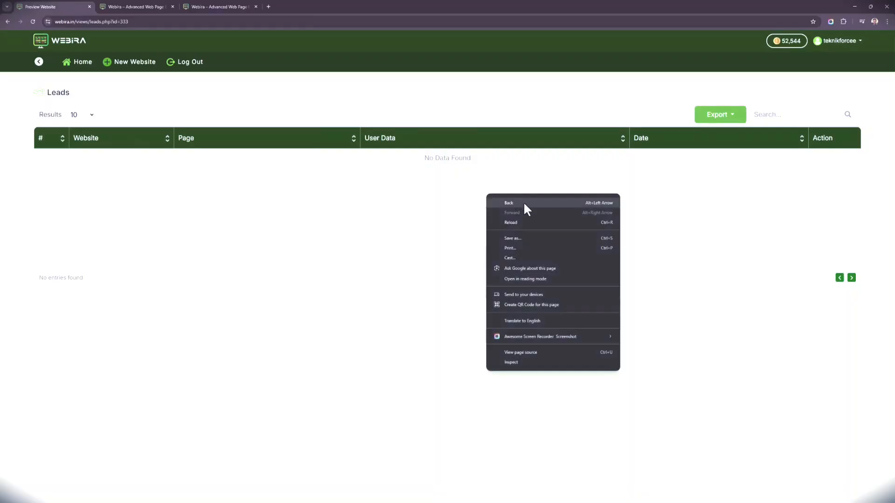
left_click(521, 204)
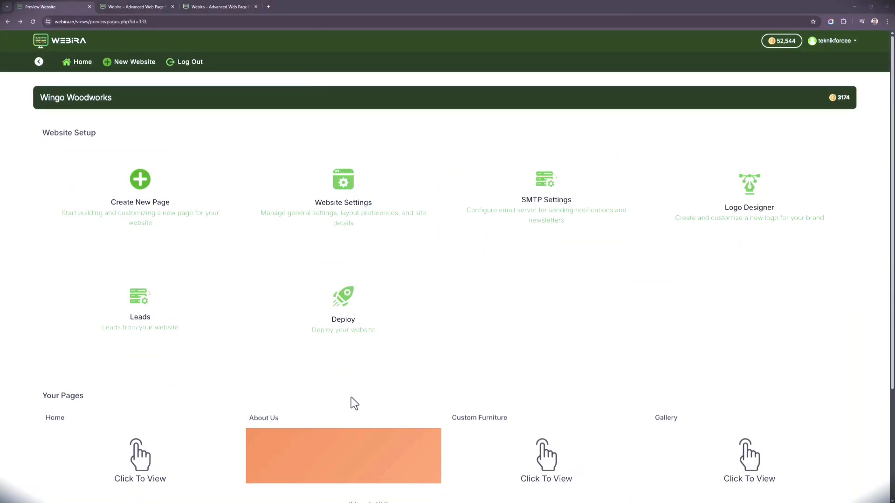
Step: Open the AI Logo Designer for Wingo Woodworks and select the Flux Schnell model
left_click_drag(771, 208, 758, 189)
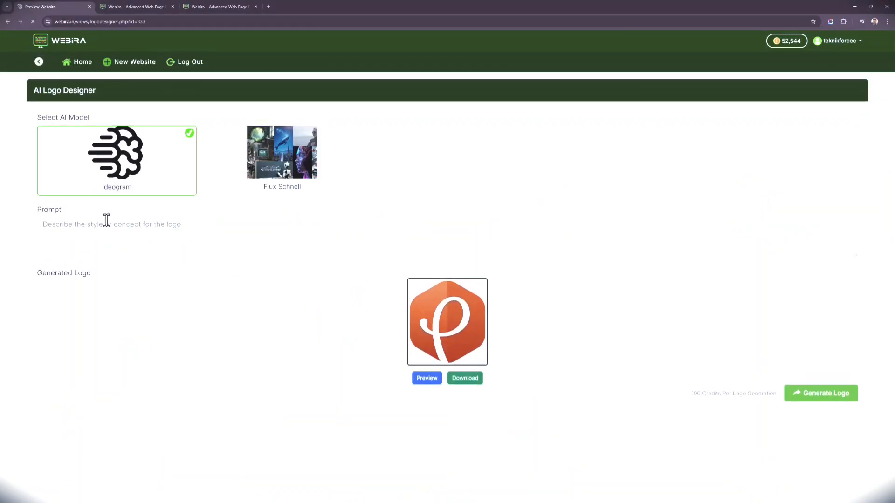
left_click(181, 162)
left_click(242, 172)
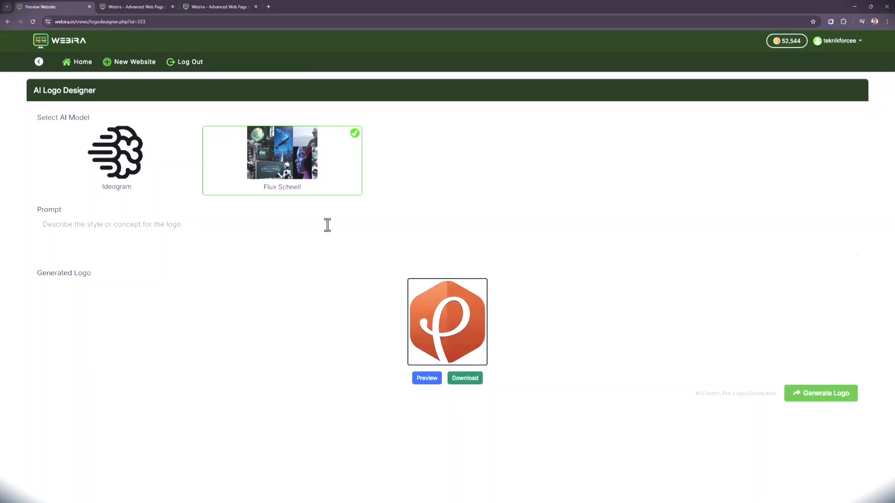
Step: Enter the logo prompt "Create very simple and clean logo for my business Wingo woodworks. Make only the icon, do not write the text."
left_click(327, 227)
type("Crea")
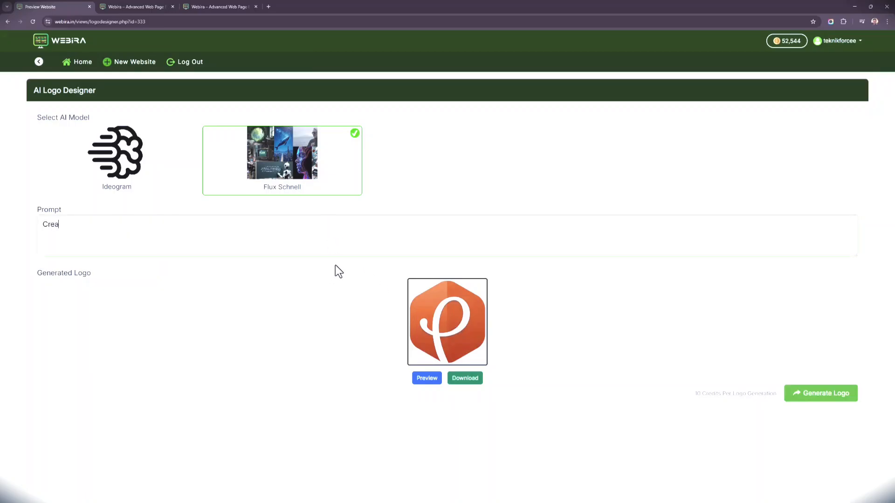
type("te very simple and clean logo for my business")
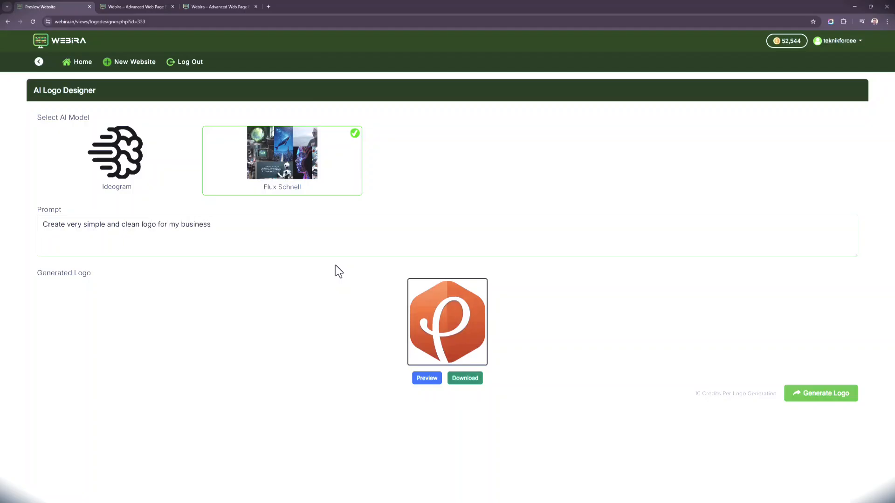
type(" Wingo foo")
key("BackSpace")
key("BackSpace")
key("BackSpace")
type("woodworks. Use")
key("BackSpace")
key("BackSpace")
key("BackSpace")
type("Make only the icon, do not")
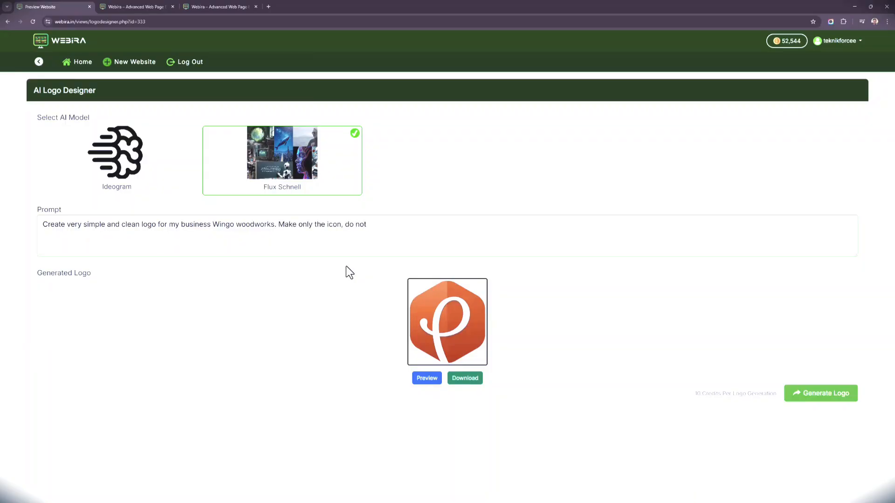
type(" write the text.")
Step: Generate the logo and return to the dashboard listing all websites
left_click(818, 395)
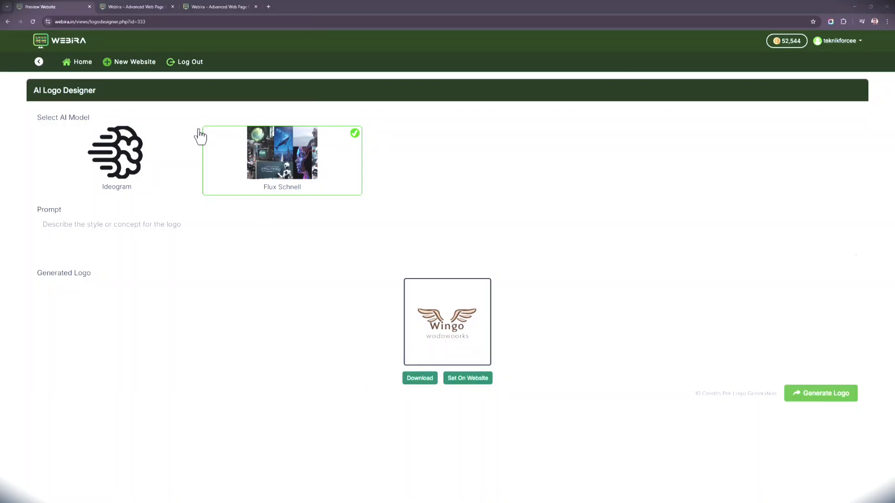
left_click(84, 63)
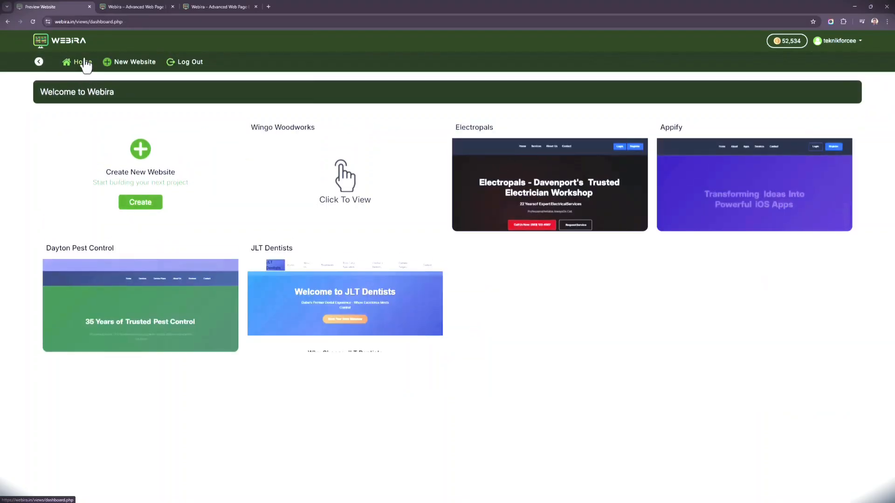